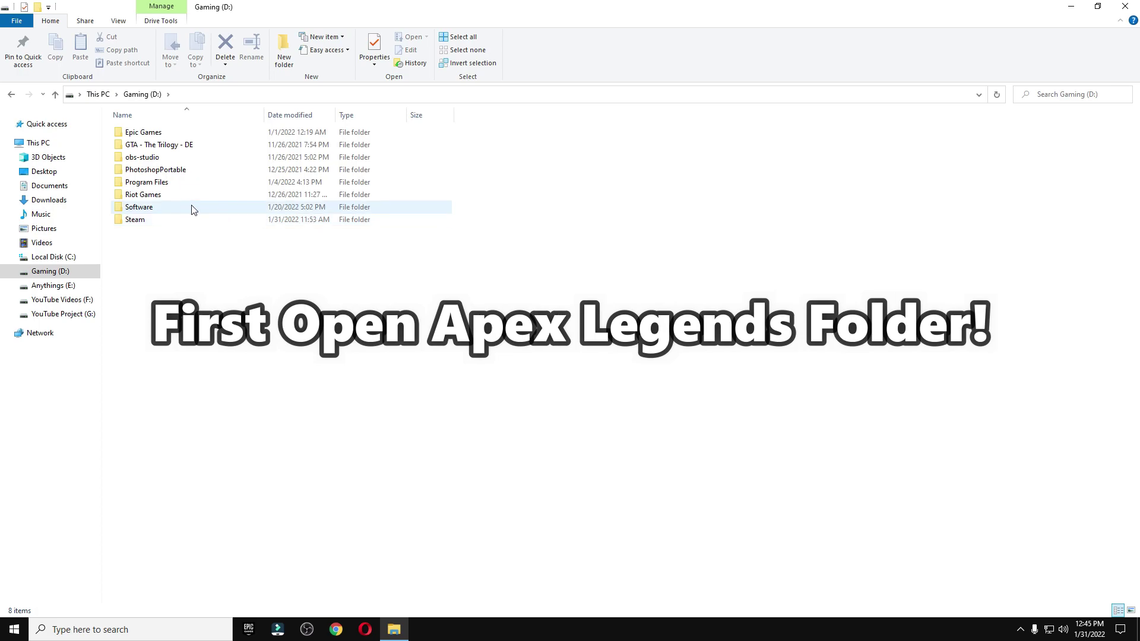
# Open the Apex Legends game folder under Steam\steamapps\common on the Gaming (D:) drive.
pyautogui.doubleClick(143, 221)
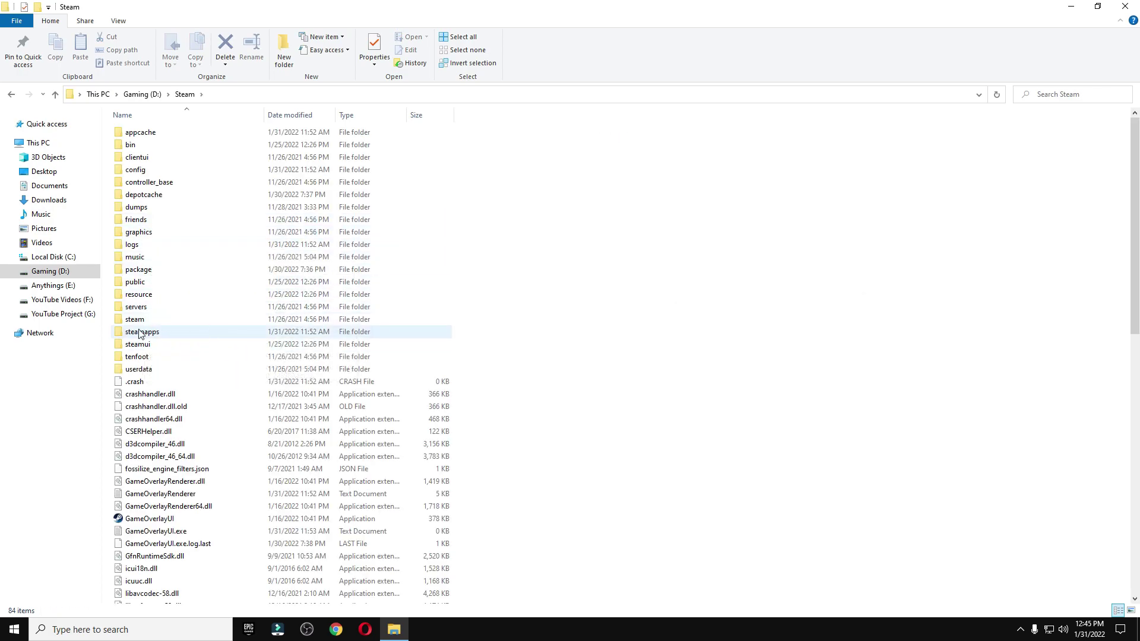
pyautogui.doubleClick(168, 333)
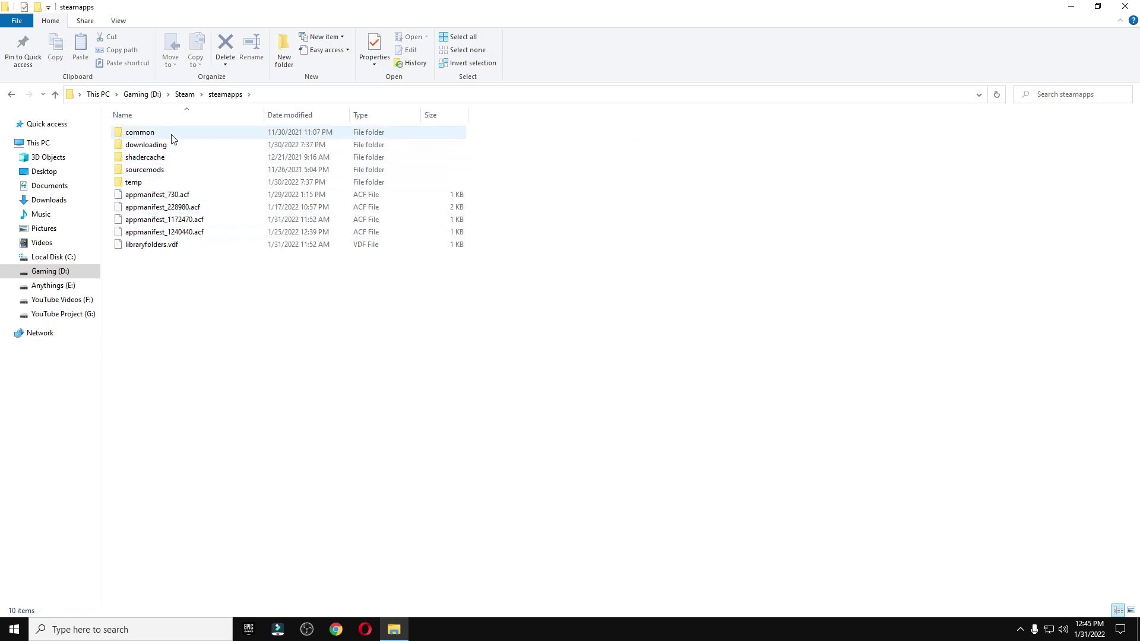
pyautogui.doubleClick(183, 137)
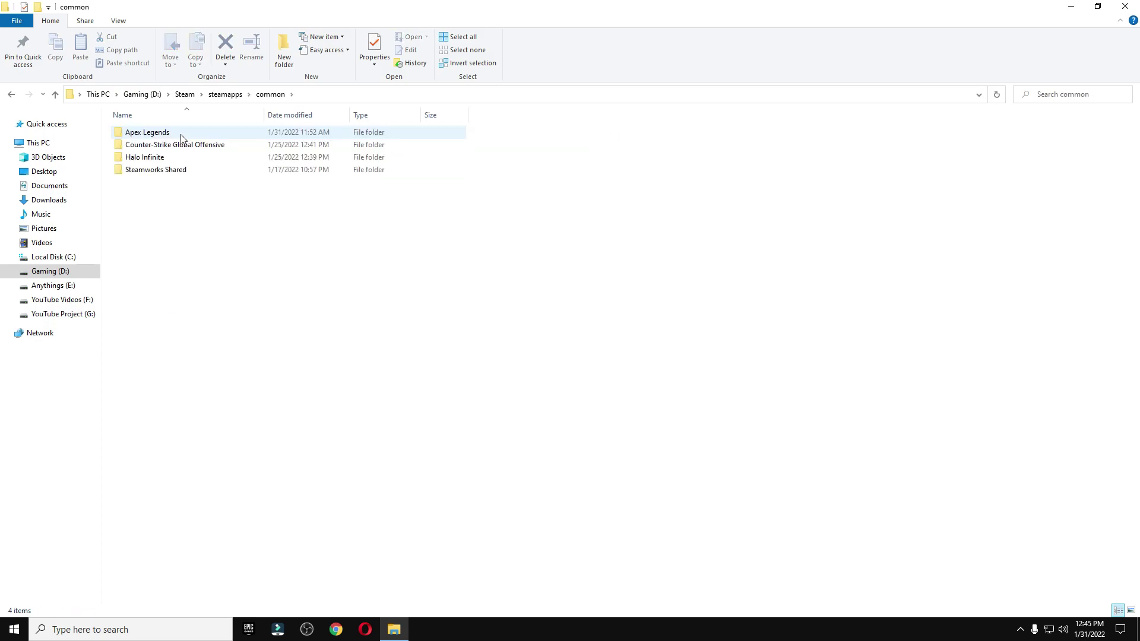
pyautogui.doubleClick(167, 134)
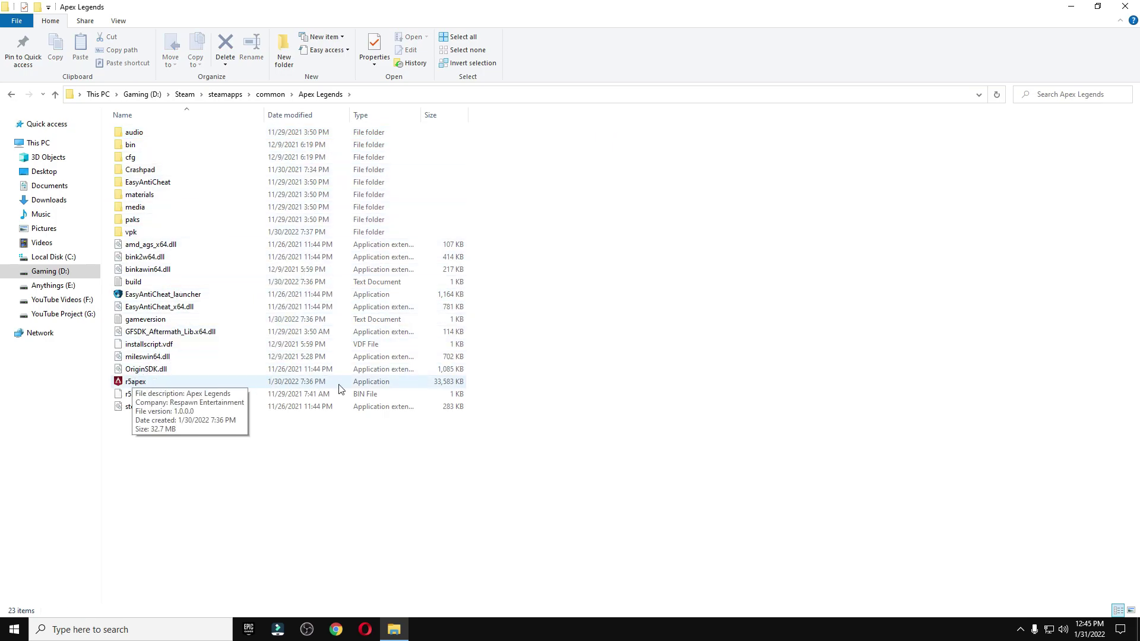
# Open the compatibility settings in the properties of the r5apex application.
pyautogui.rightClick(413, 385)
pyautogui.rightClick(365, 384)
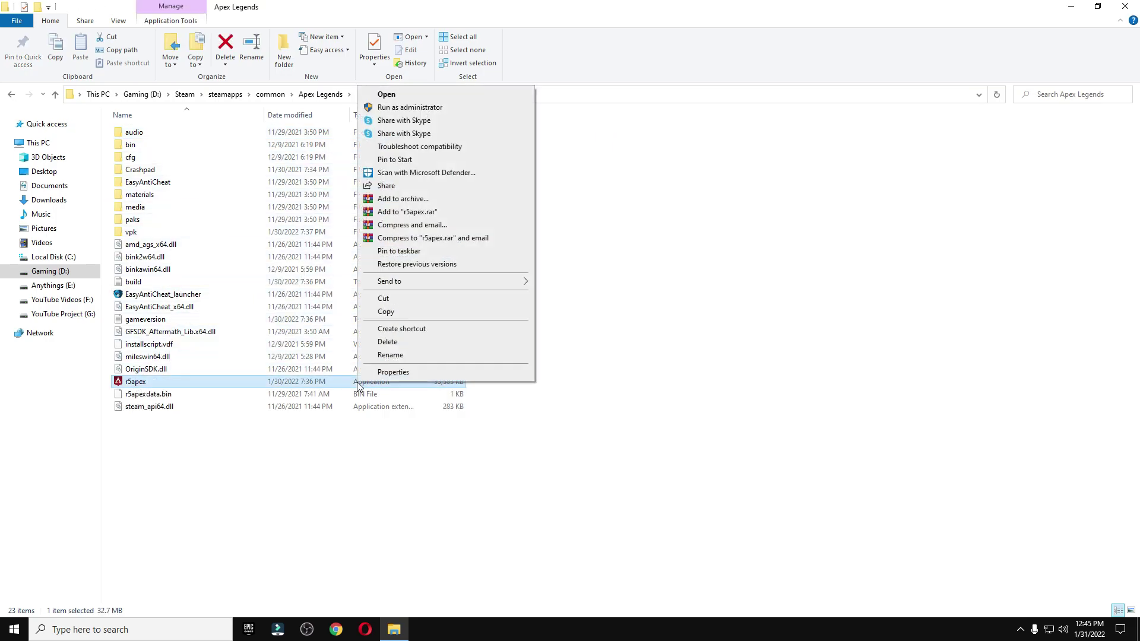
pyautogui.click(413, 373)
pyautogui.moveTo(440, 282); pyautogui.dragTo(733, 145)
pyautogui.click(762, 175)
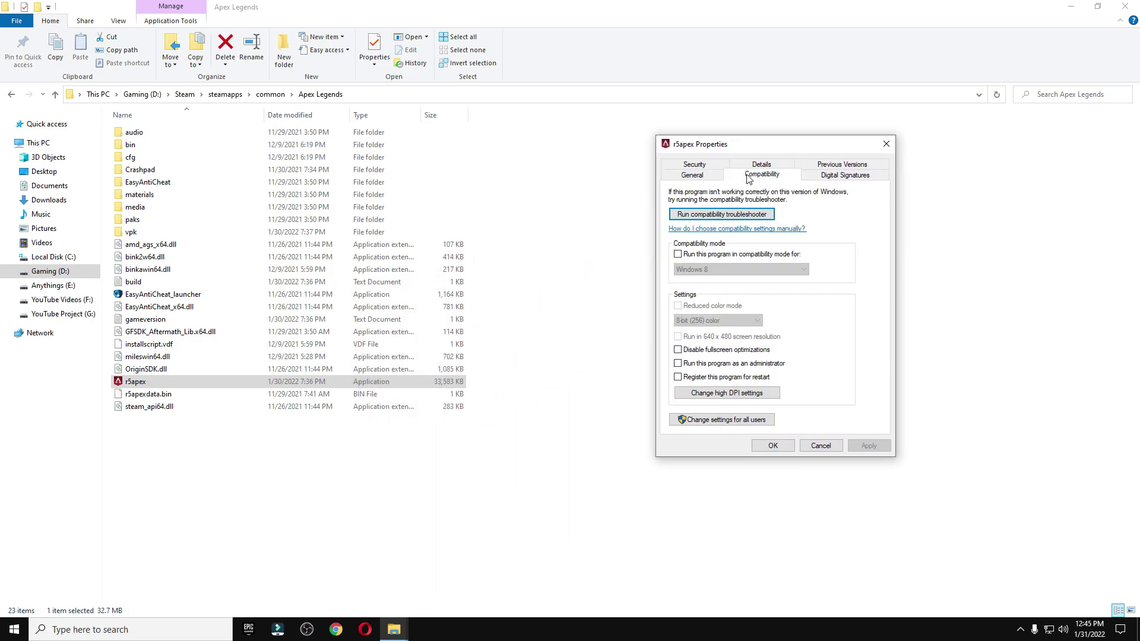
# Override the high DPI scaling behavior of r5apex with scaling performed by Application, and apply the properties.
pyautogui.click(703, 396)
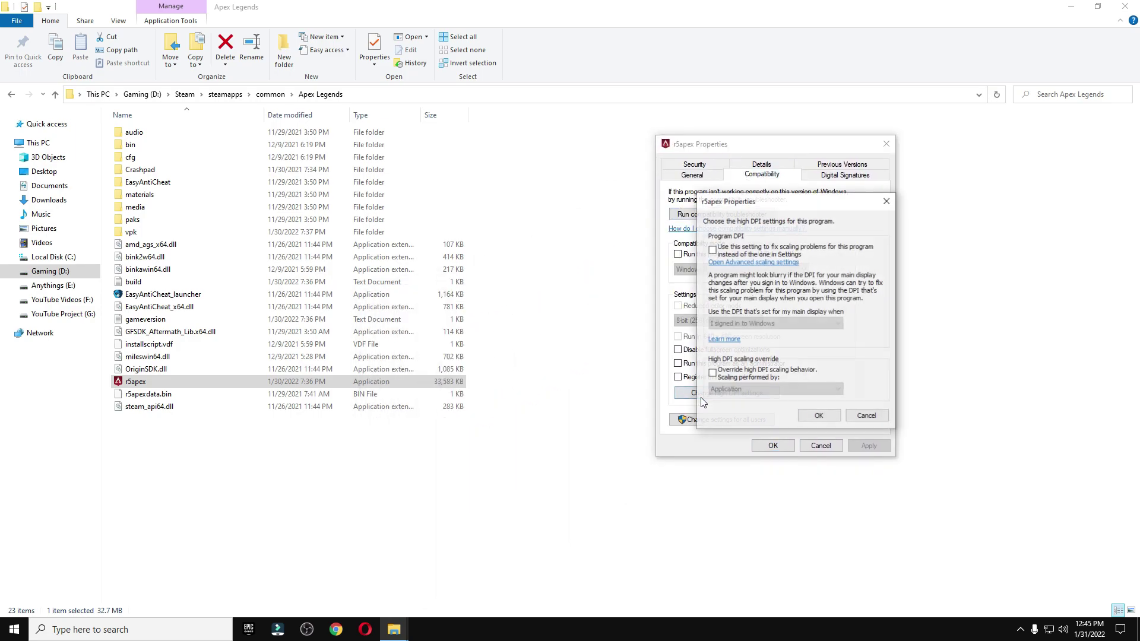
pyautogui.click(712, 373)
pyautogui.click(739, 390)
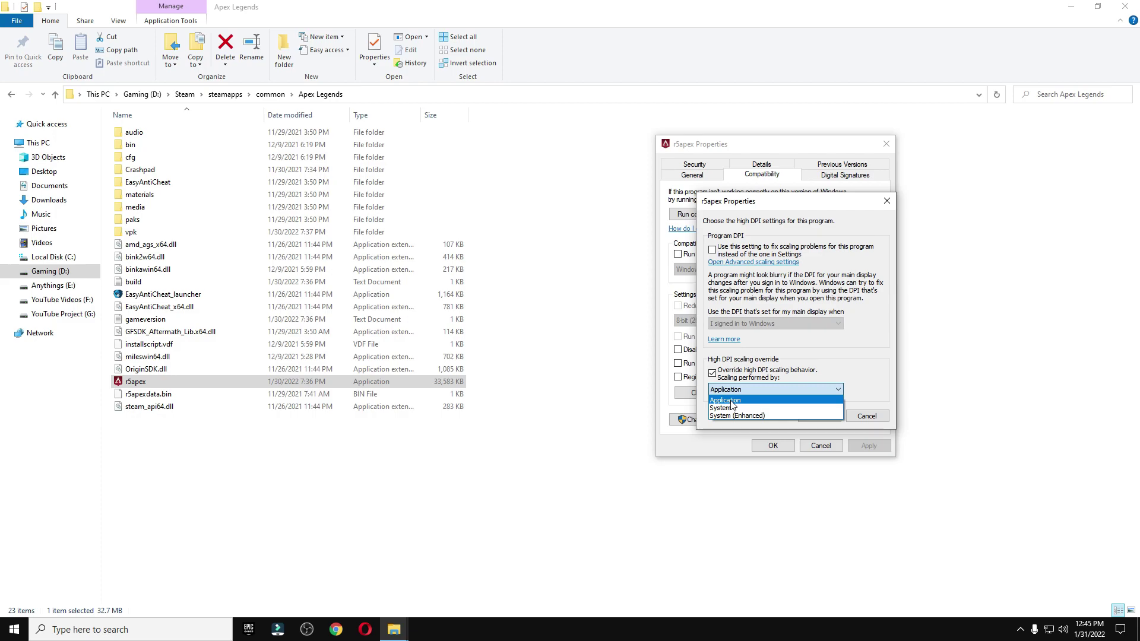
pyautogui.click(731, 402)
pyautogui.click(809, 417)
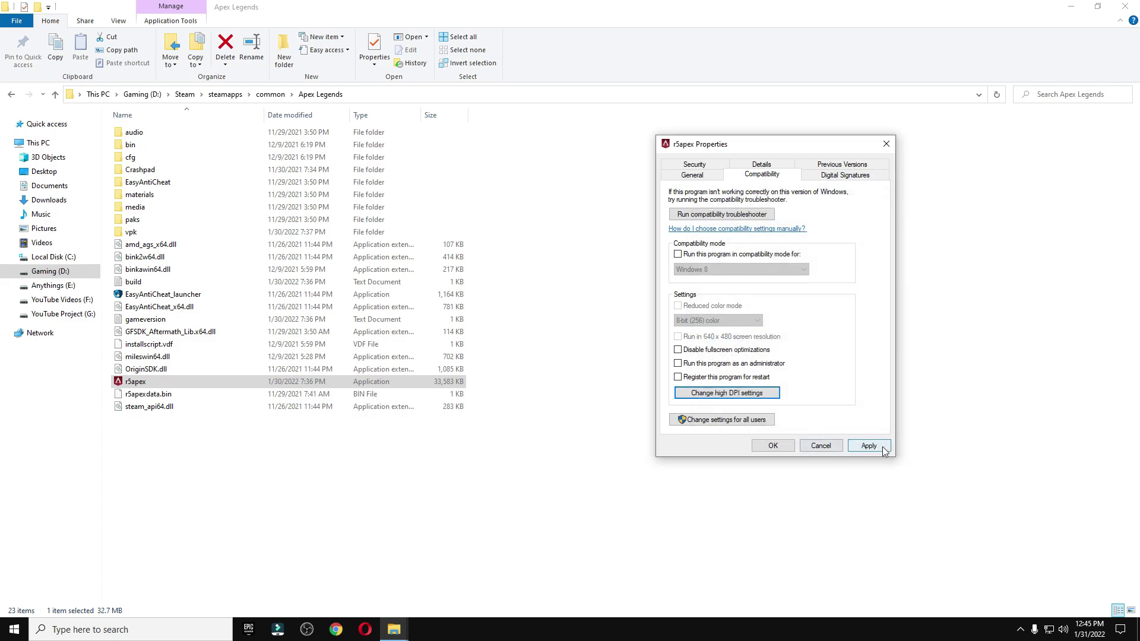
pyautogui.click(869, 447)
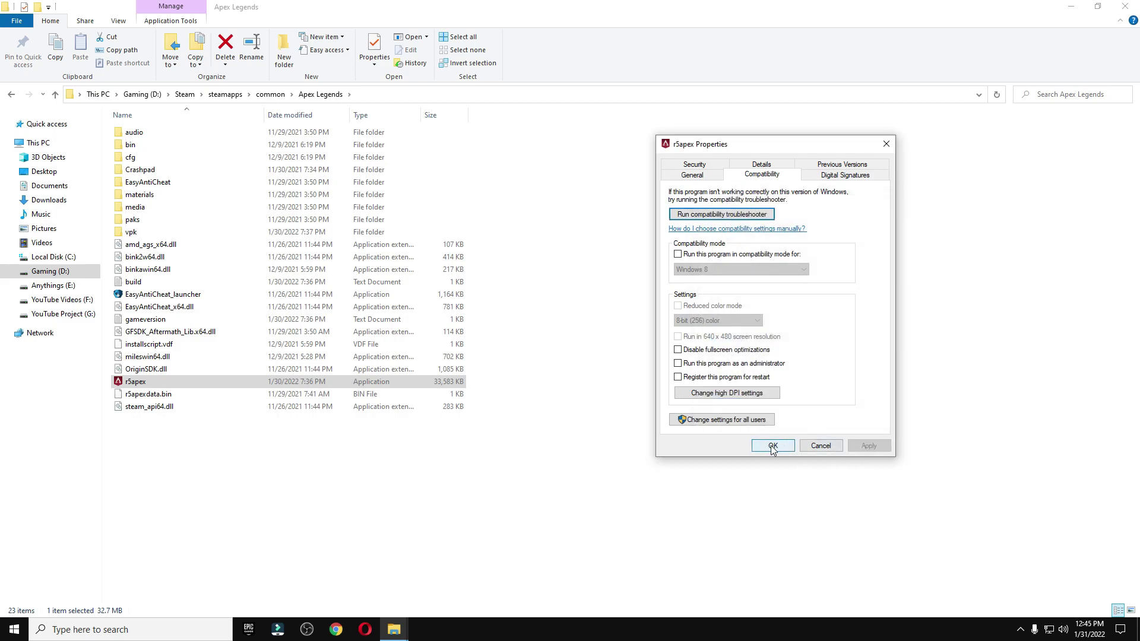
pyautogui.click(773, 447)
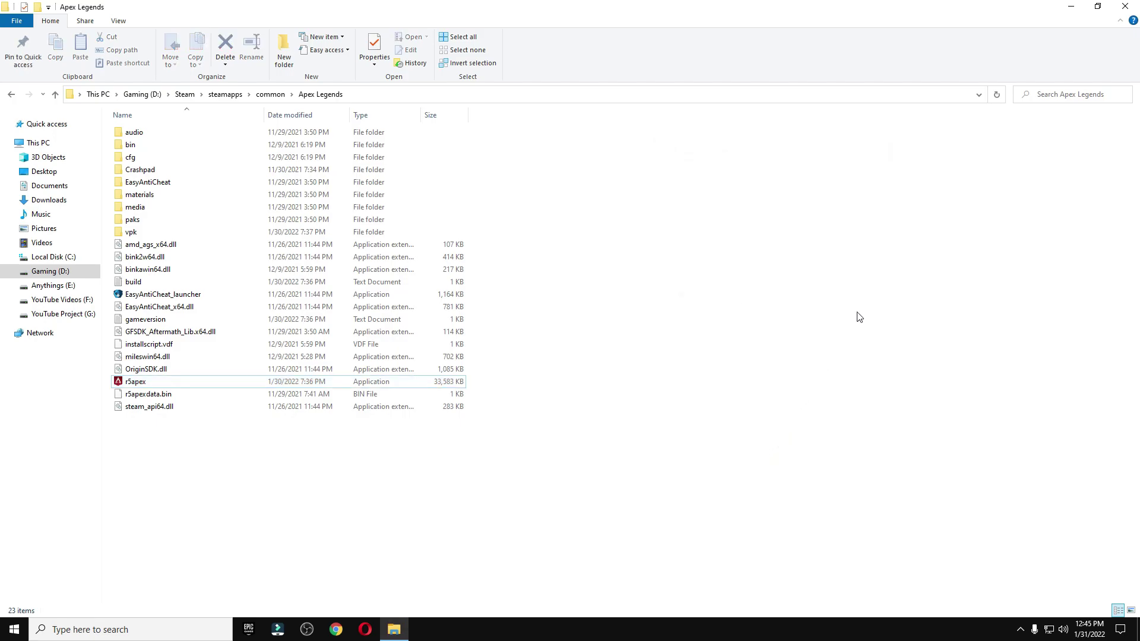
# Close the game folder and open the graphics performance preference list in the Windows gaming settings.
pyautogui.hotkey('alt', 'F4')
pyautogui.click(14, 629)
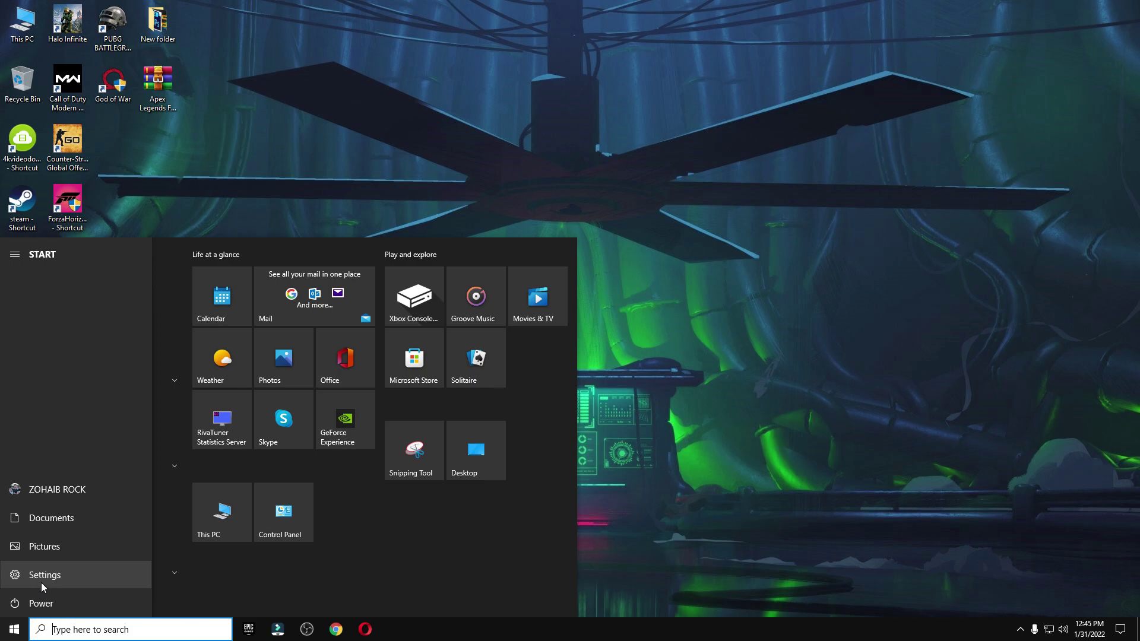
pyautogui.click(41, 582)
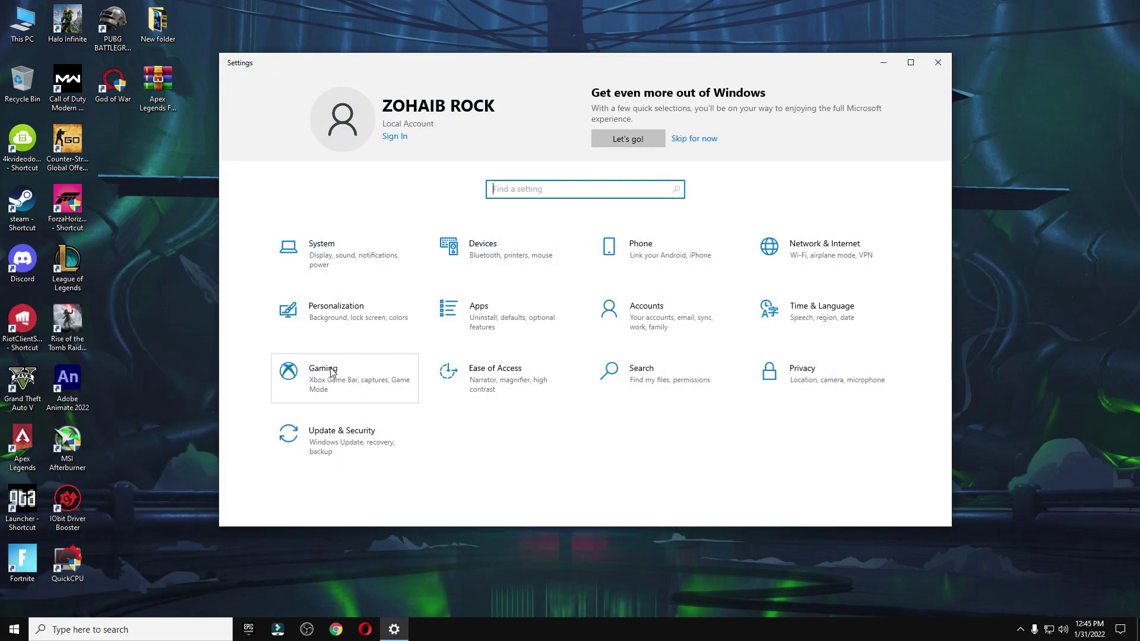
pyautogui.click(331, 371)
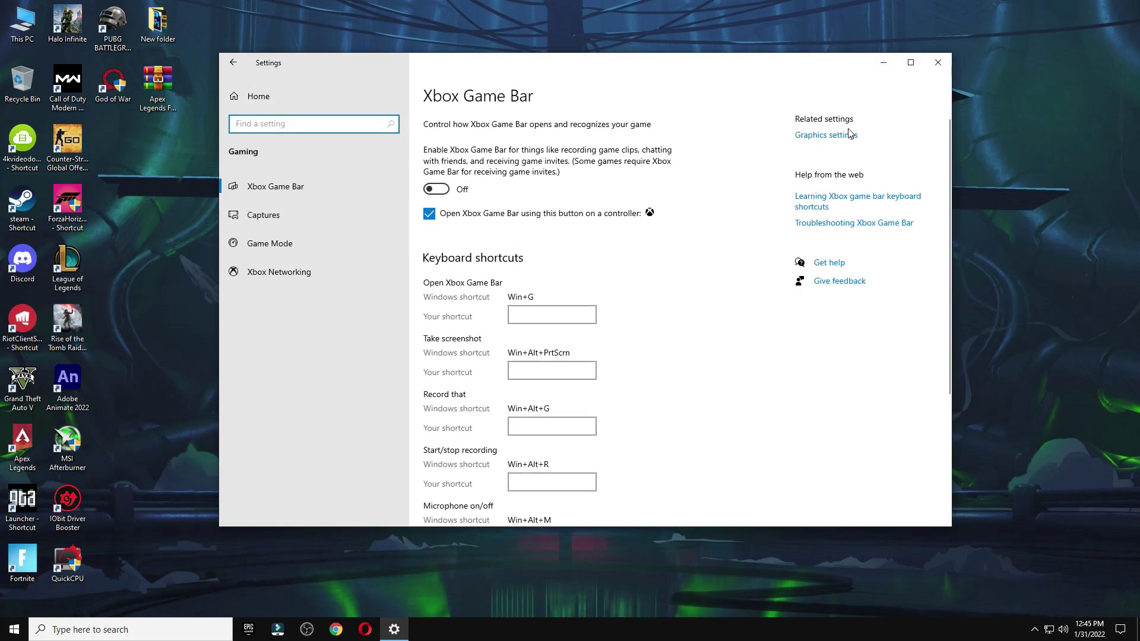
pyautogui.click(813, 137)
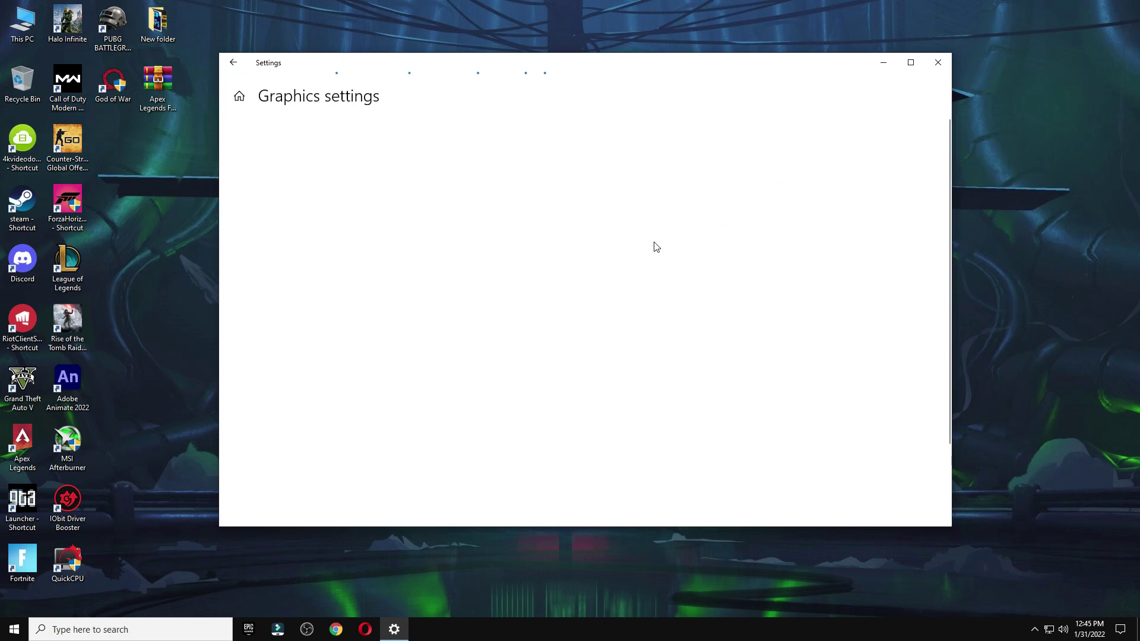
pyautogui.scroll(-3, 326, 386)
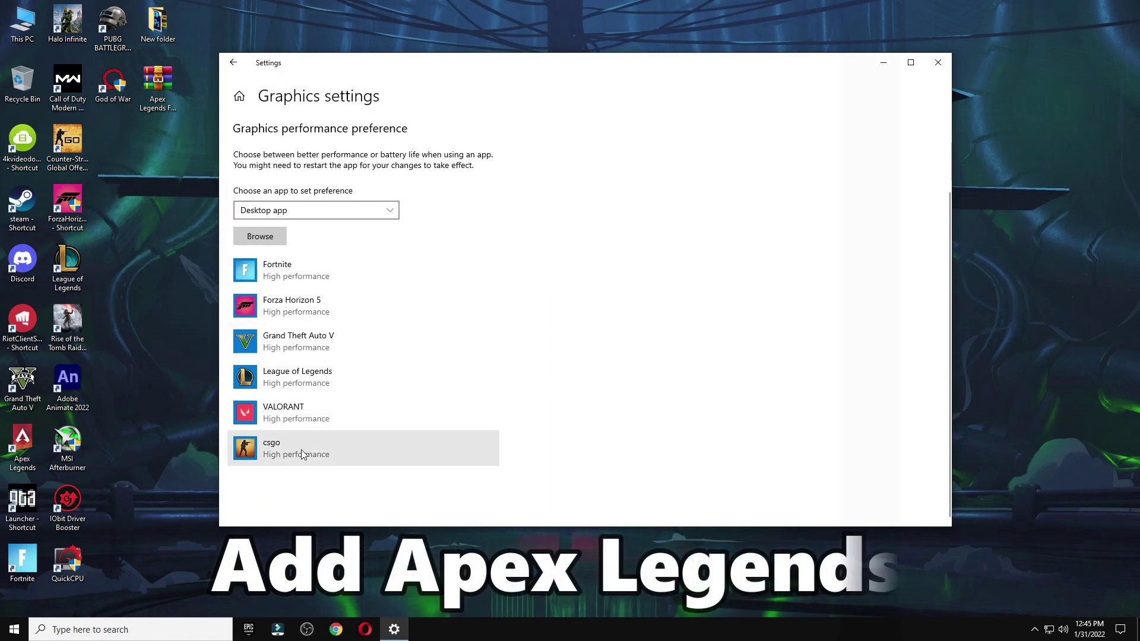
# Add r5apex from D:\Steam\steamapps\common\Apex Legends to the desktop apps with a graphics preference.
pyautogui.click(243, 237)
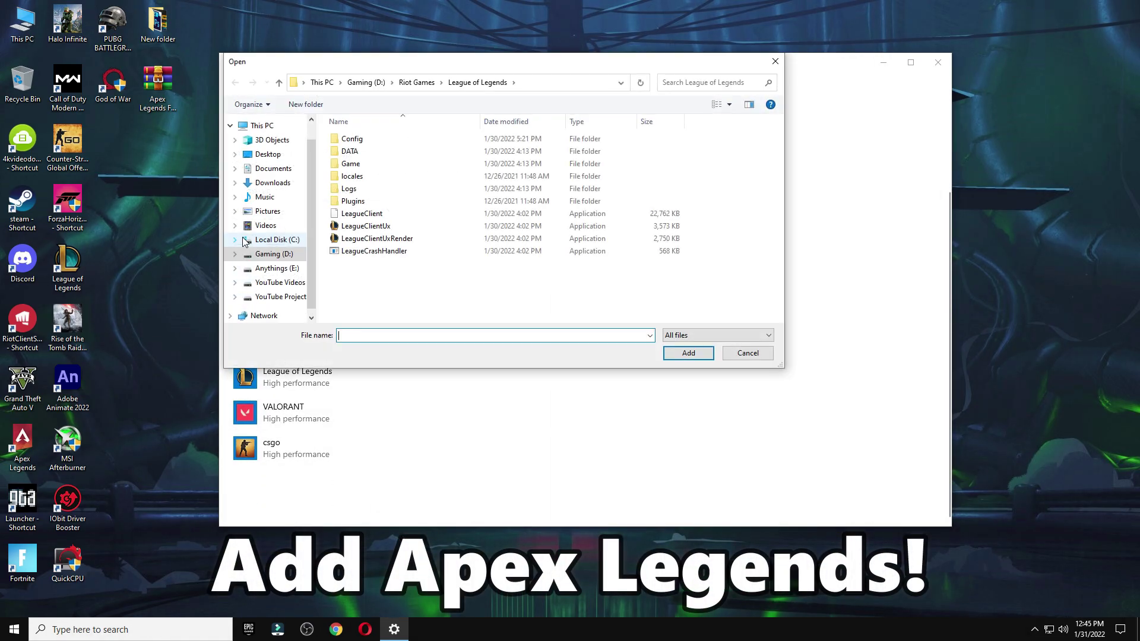
pyautogui.click(271, 254)
pyautogui.click(352, 226)
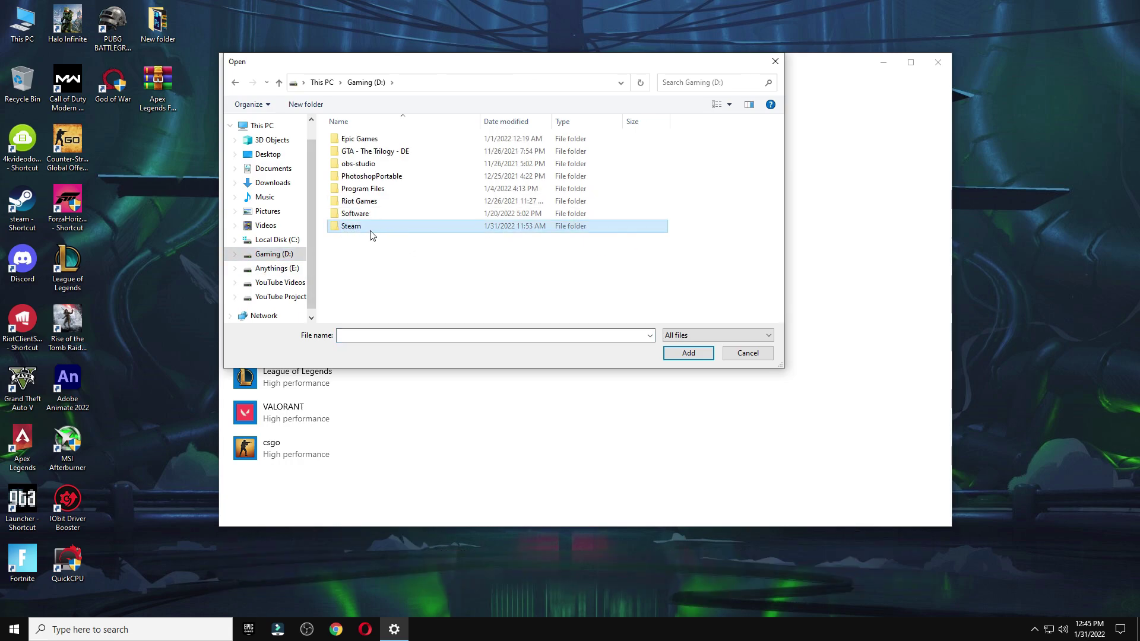
pyautogui.doubleClick(368, 228)
pyautogui.scroll(-2, 374, 250)
pyautogui.click(364, 269)
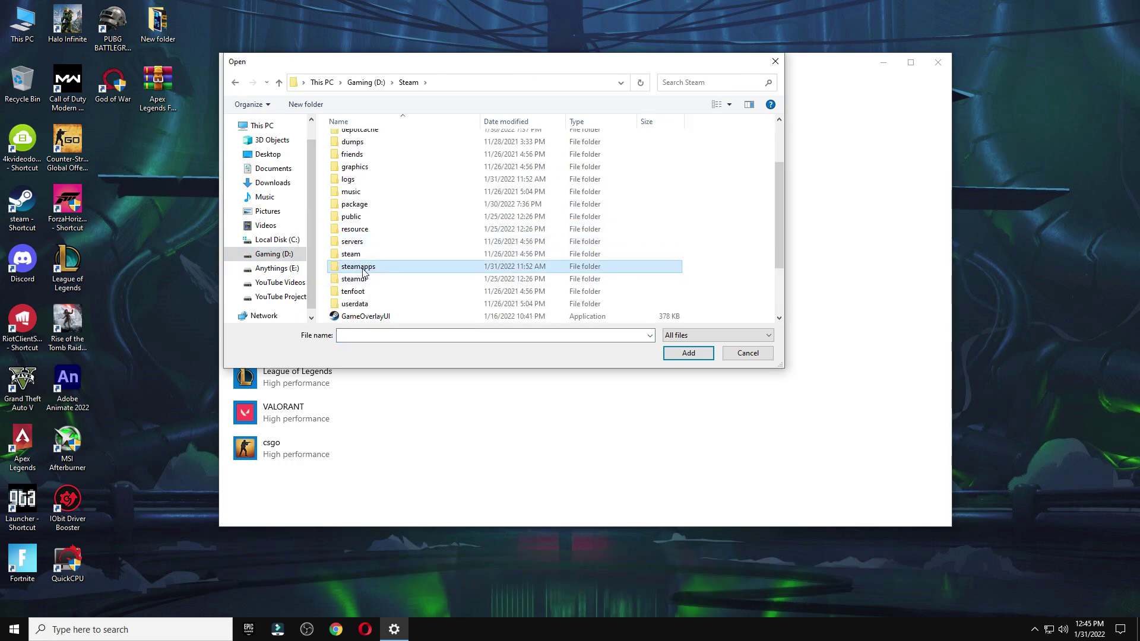
pyautogui.doubleClick(365, 267)
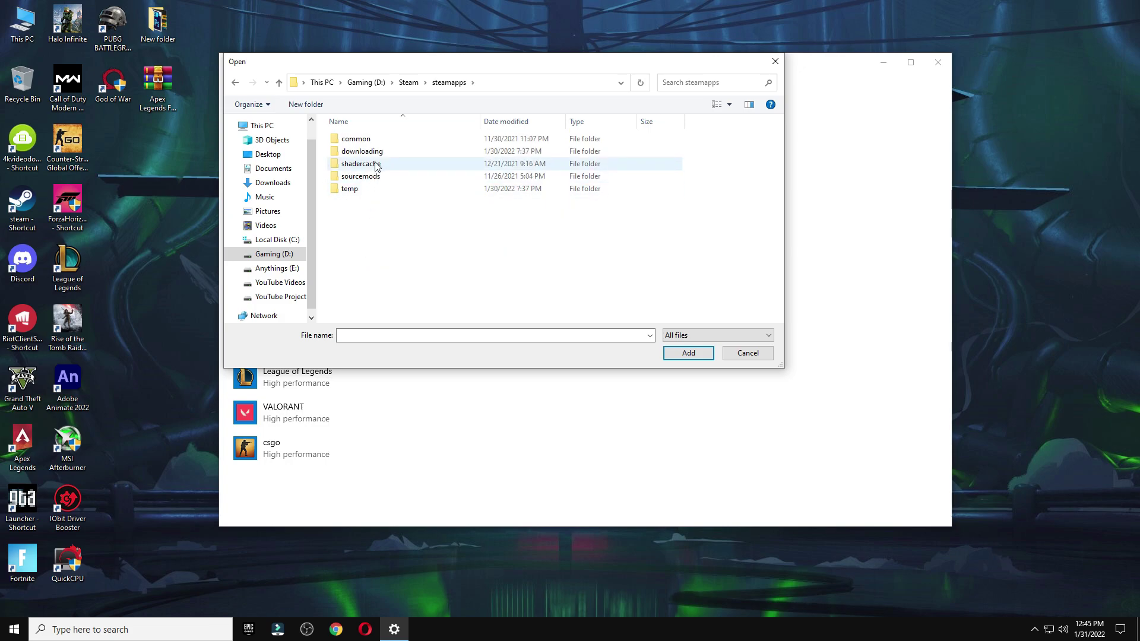
pyautogui.click(405, 141)
pyautogui.doubleClick(405, 143)
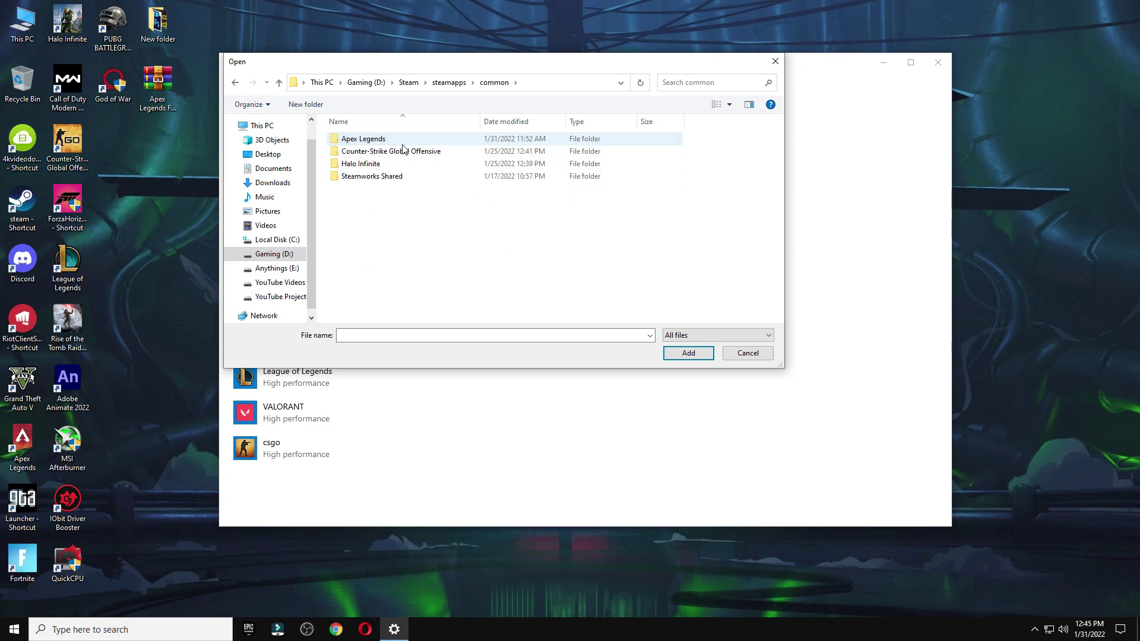
pyautogui.doubleClick(368, 141)
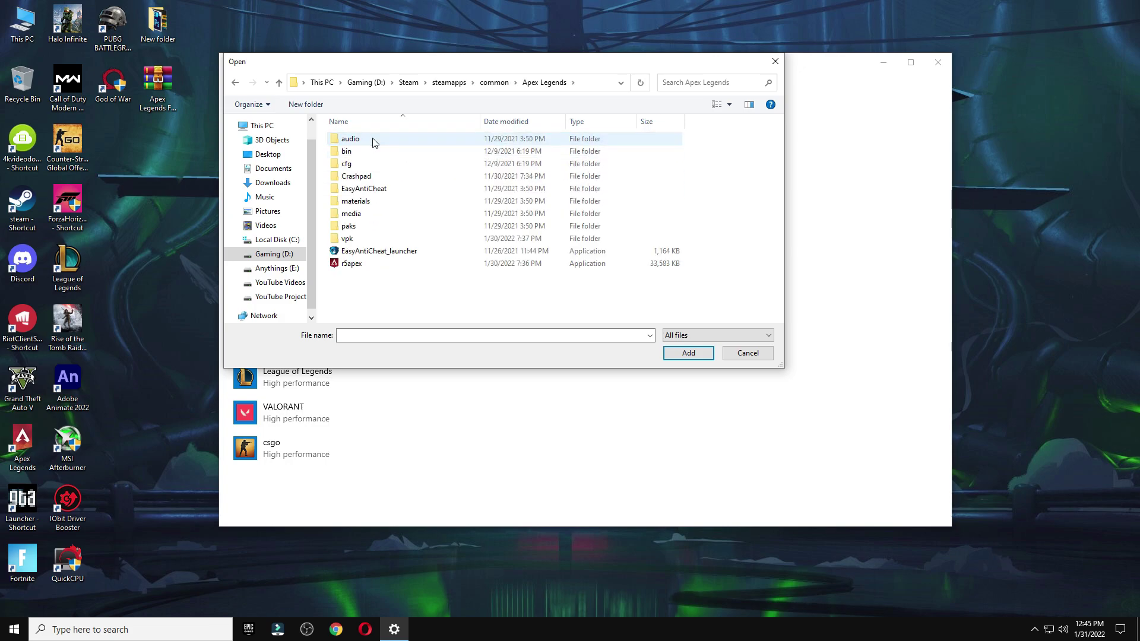
pyautogui.click(390, 267)
pyautogui.click(668, 355)
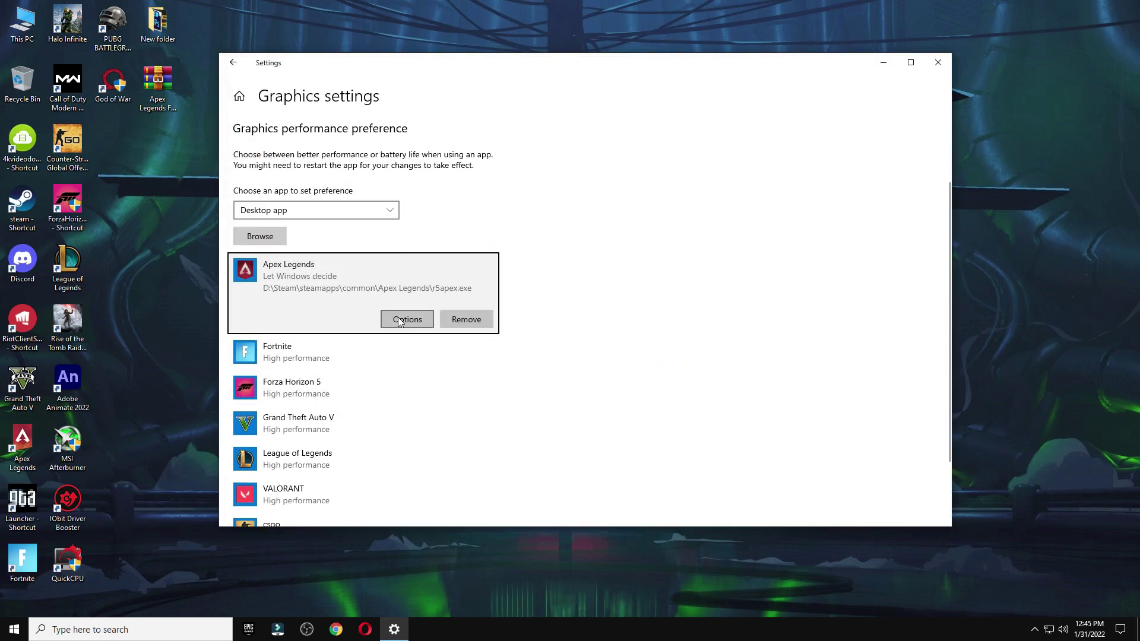
# Set the Apex Legends graphics preference to High performance, save it and close Settings.
pyautogui.click(398, 320)
pyautogui.click(506, 320)
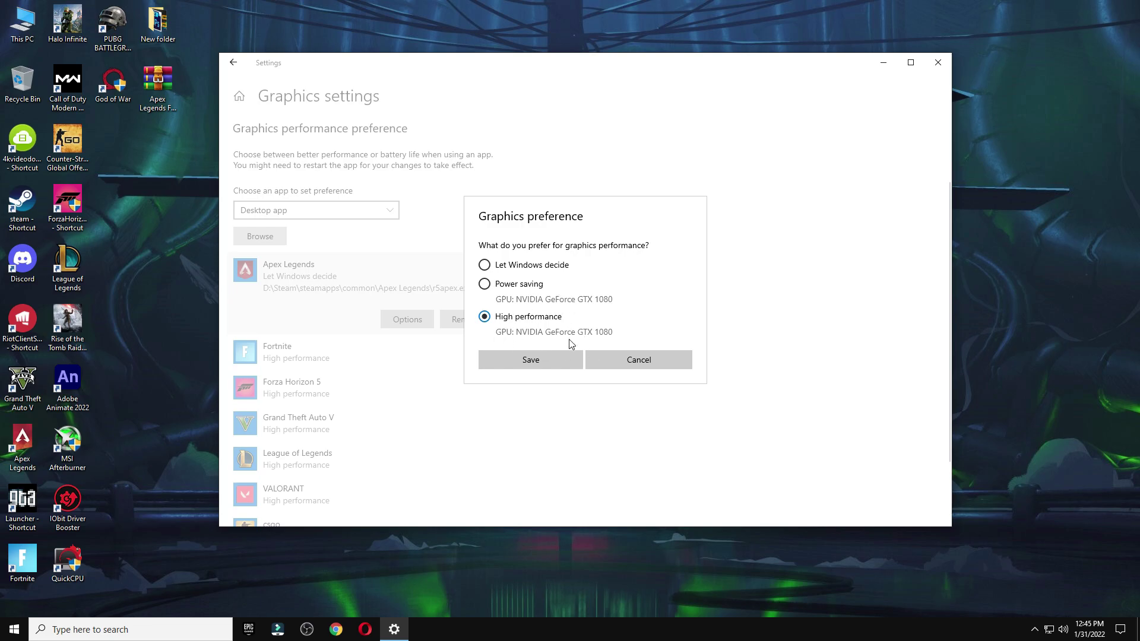
pyautogui.click(537, 358)
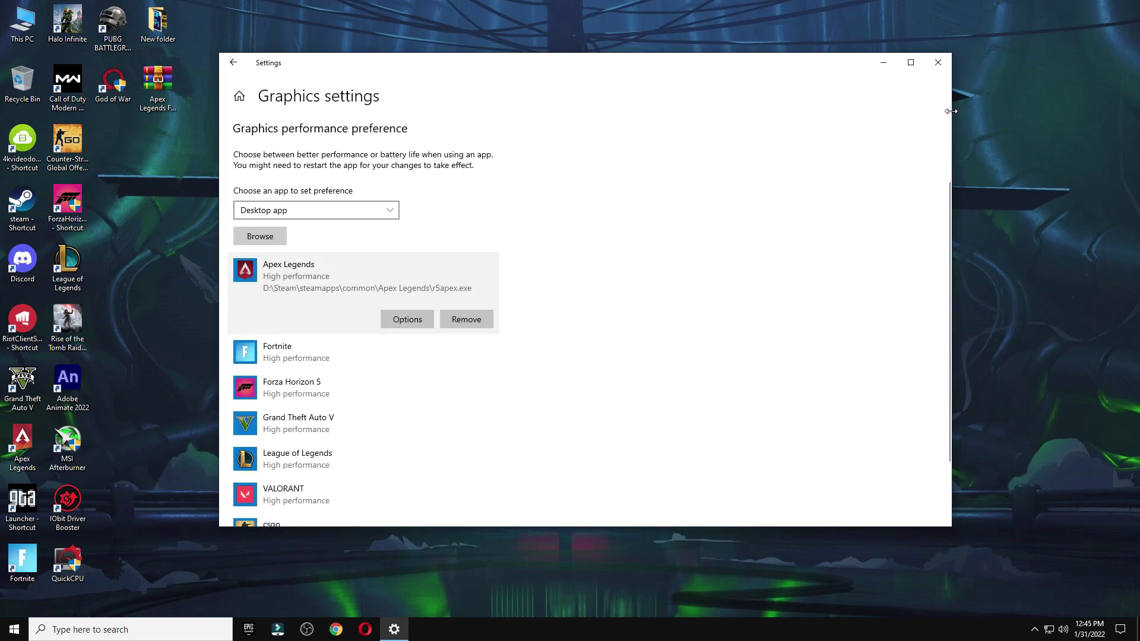
pyautogui.click(938, 68)
# Move the Apex Legends FPS BOOST archive to the middle of the desktop and extract it there.
pyautogui.moveTo(159, 85); pyautogui.dragTo(568, 254)
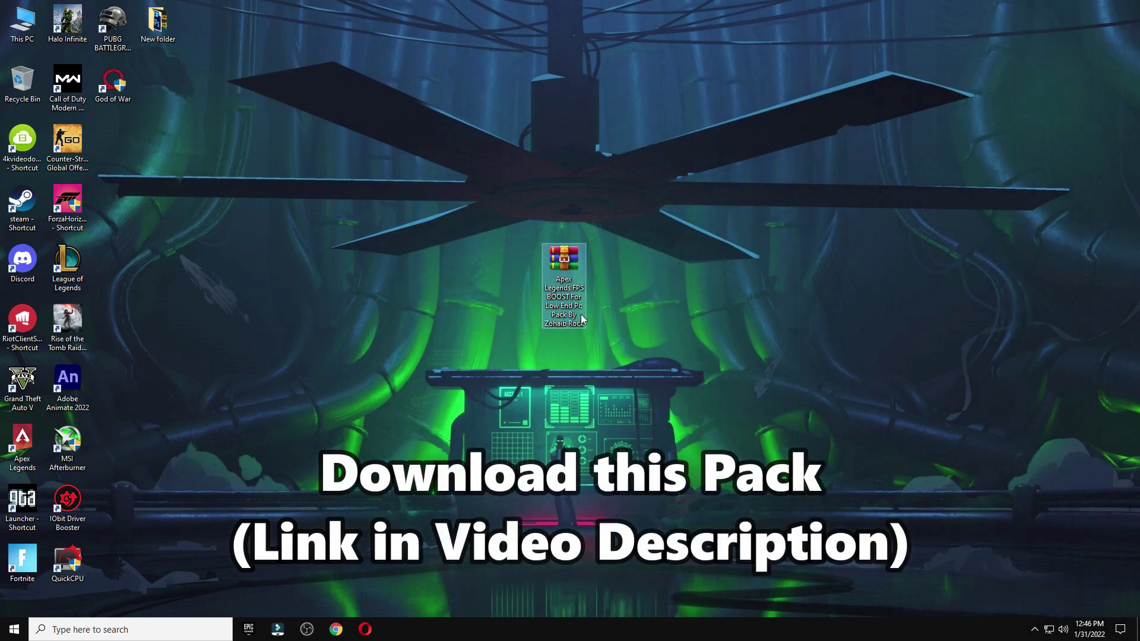
pyautogui.rightClick(555, 271)
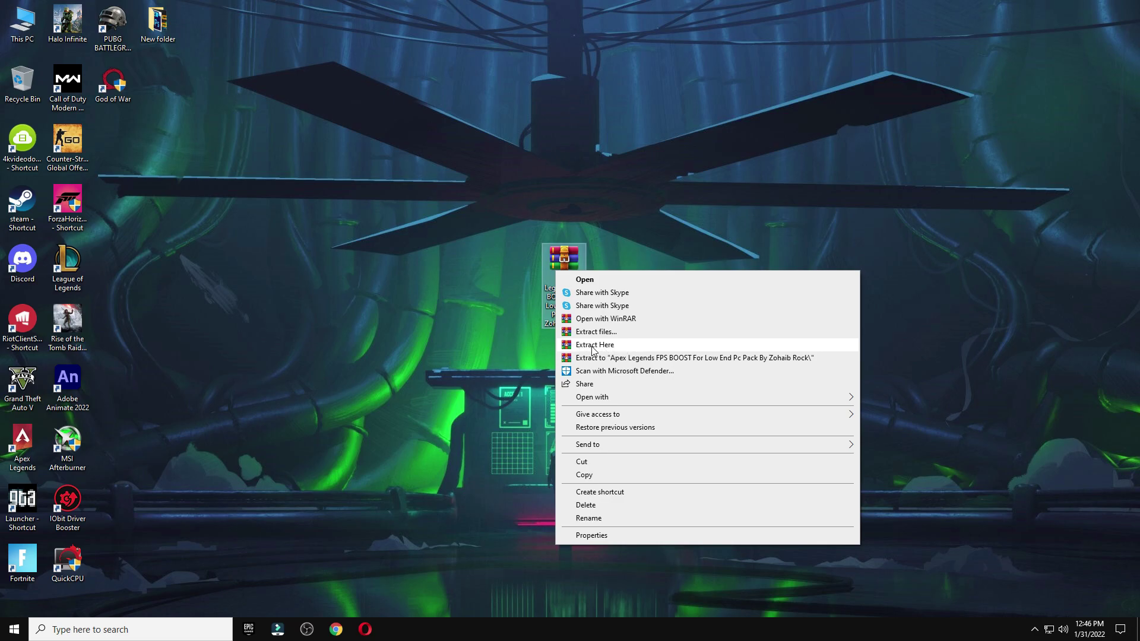
pyautogui.click(591, 347)
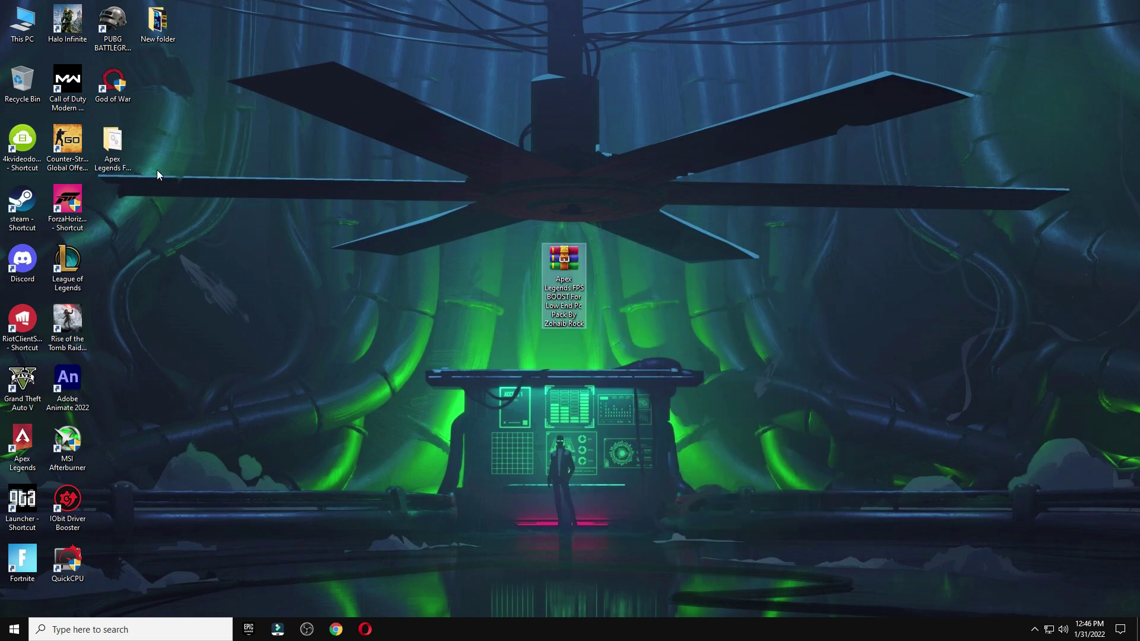
# Move the archive to the Recycle Bin and place the extracted pack folder in the middle of the desktop.
pyautogui.moveTo(123, 150); pyautogui.dragTo(354, 265)
pyautogui.moveTo(509, 265); pyautogui.dragTo(451, 324)
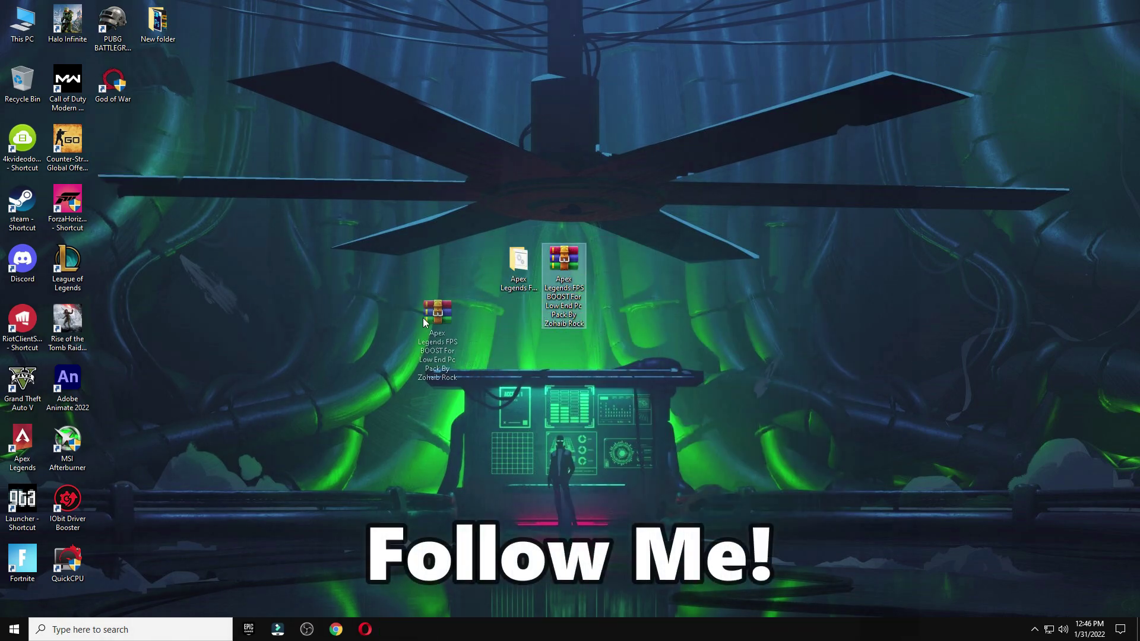
pyautogui.moveTo(62, 131); pyautogui.dragTo(22, 83)
pyautogui.moveTo(519, 262); pyautogui.dragTo(555, 265)
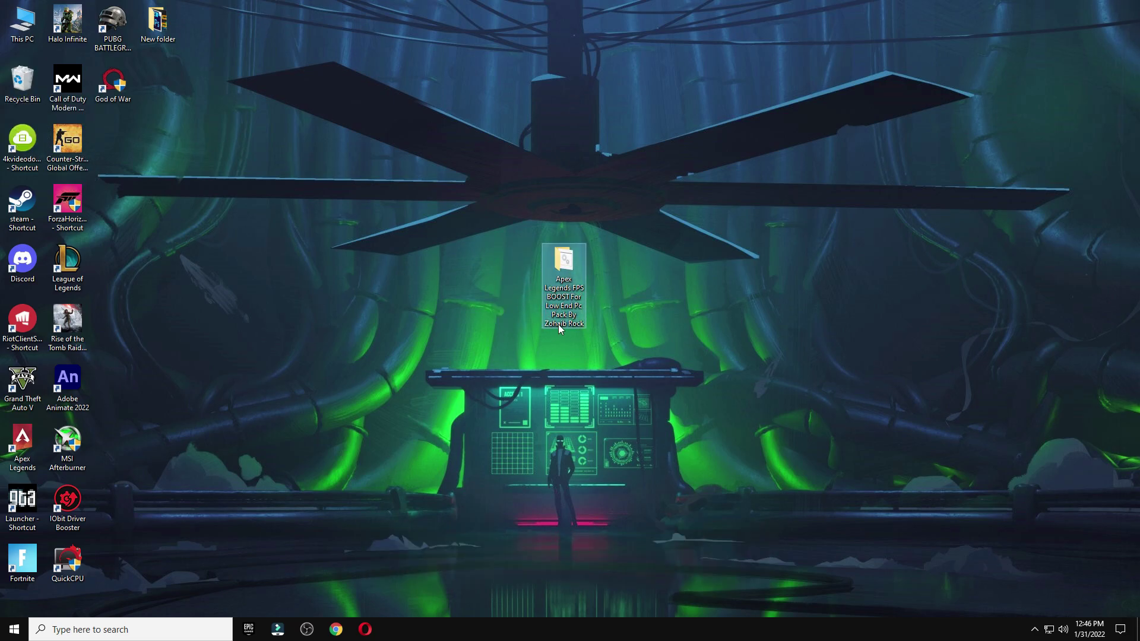
# Open the "1 Performance Options" folder inside the extracted Apex Legends FPS BOOST pack.
pyautogui.doubleClick(560, 297)
pyautogui.click(1096, 13)
pyautogui.moveTo(639, 107); pyautogui.dragTo(619, 25)
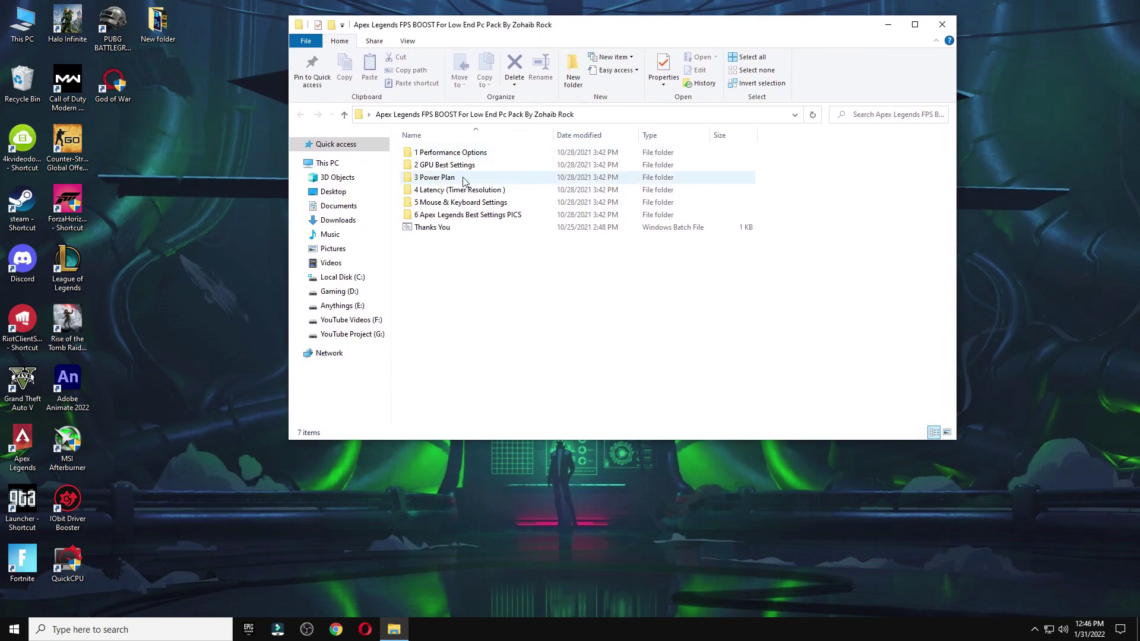
pyautogui.doubleClick(445, 153)
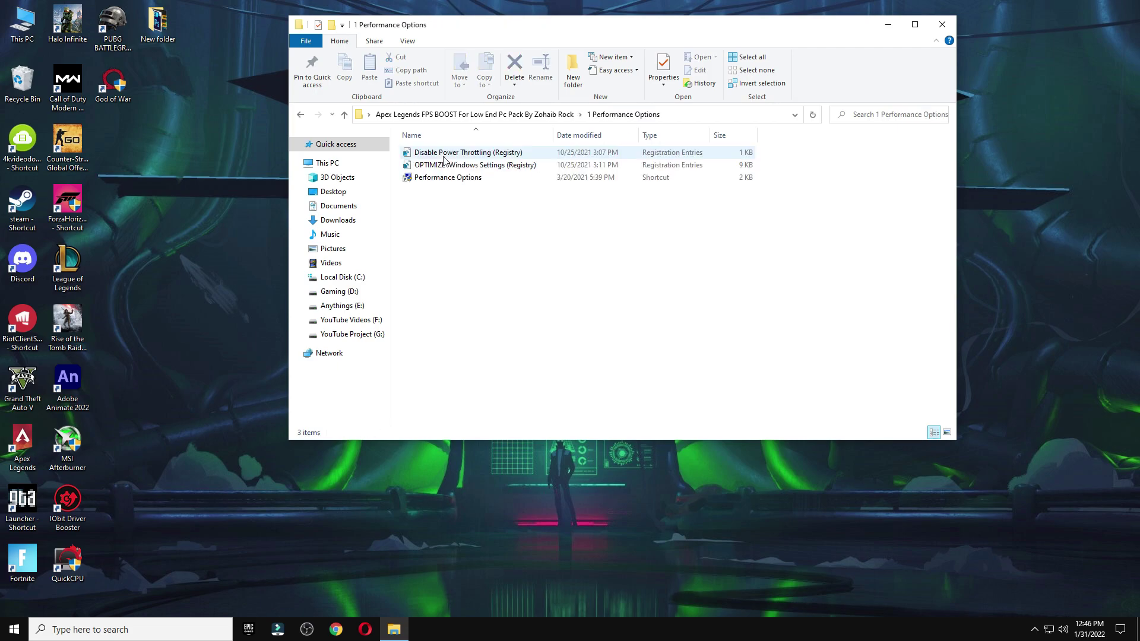
# Merge the Disable Power Throttling (Registry) file into the Windows registry.
pyautogui.doubleClick(448, 155)
pyautogui.click(509, 389)
pyautogui.click(656, 331)
pyautogui.click(694, 320)
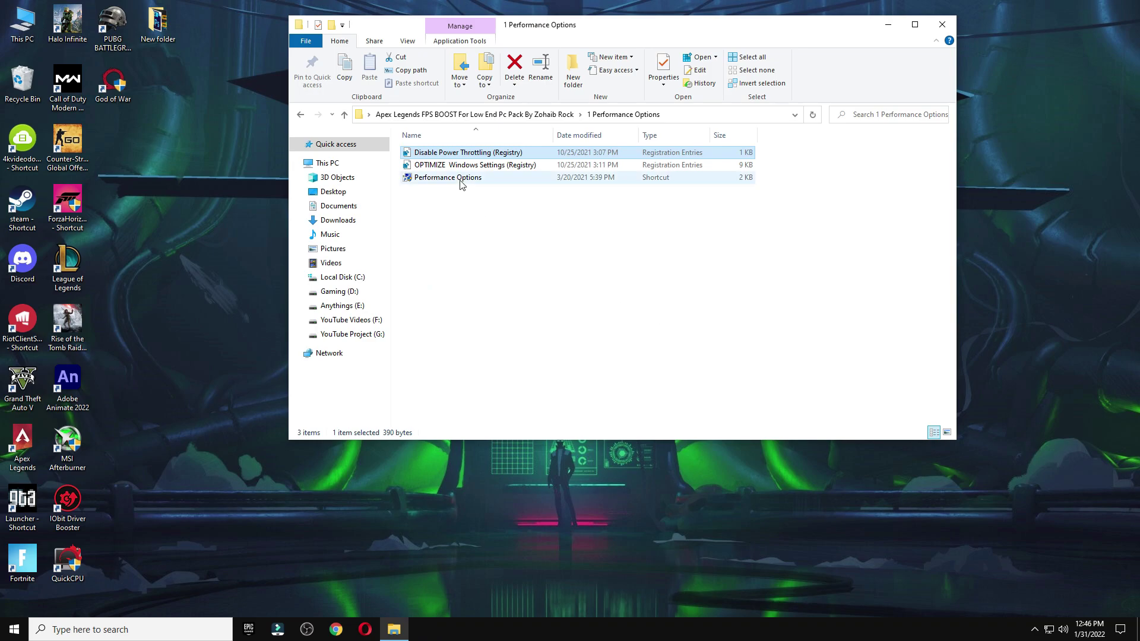
pyautogui.click(440, 167)
pyautogui.press('super')
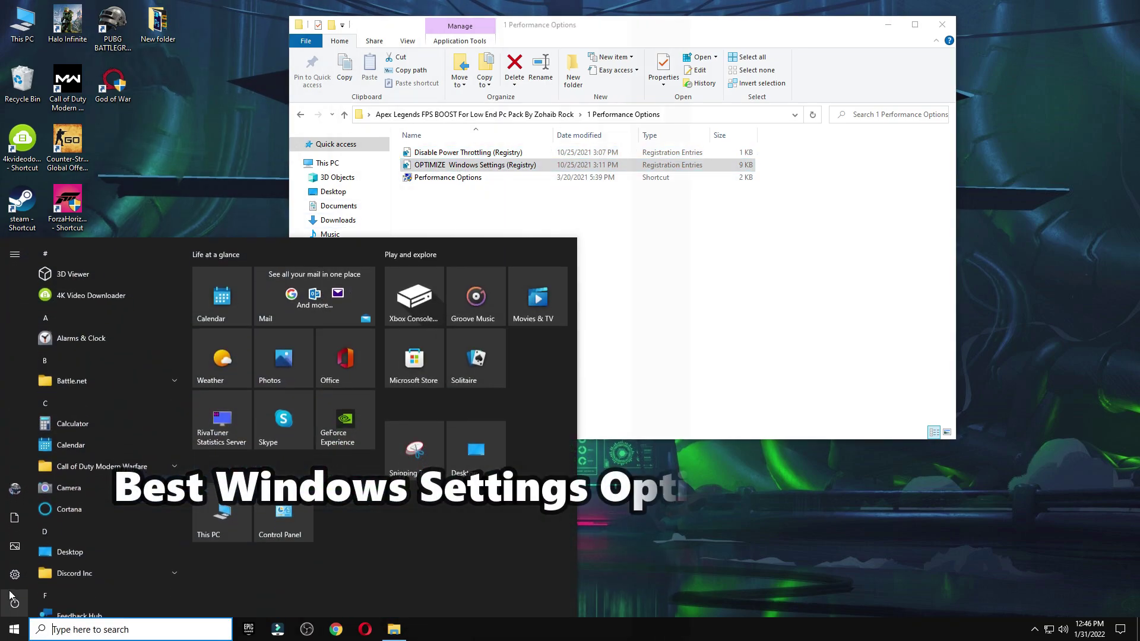
pyautogui.click(45, 575)
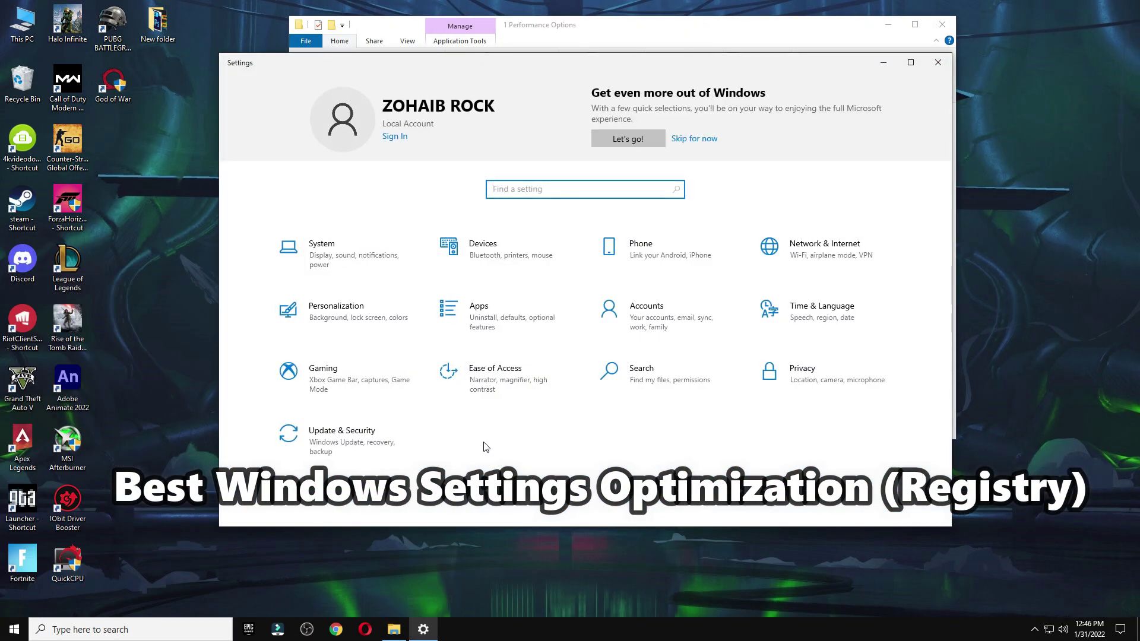
pyautogui.click(939, 63)
# Merge the OPTIMIZE Windows Settings (Registry) file into the Windows registry.
pyautogui.doubleClick(469, 163)
pyautogui.click(509, 389)
pyautogui.click(657, 336)
pyautogui.click(703, 318)
# Open the pack's Performance Options shortcut and set visual effects to "Let Windows choose what's best for my computer".
pyautogui.doubleClick(453, 178)
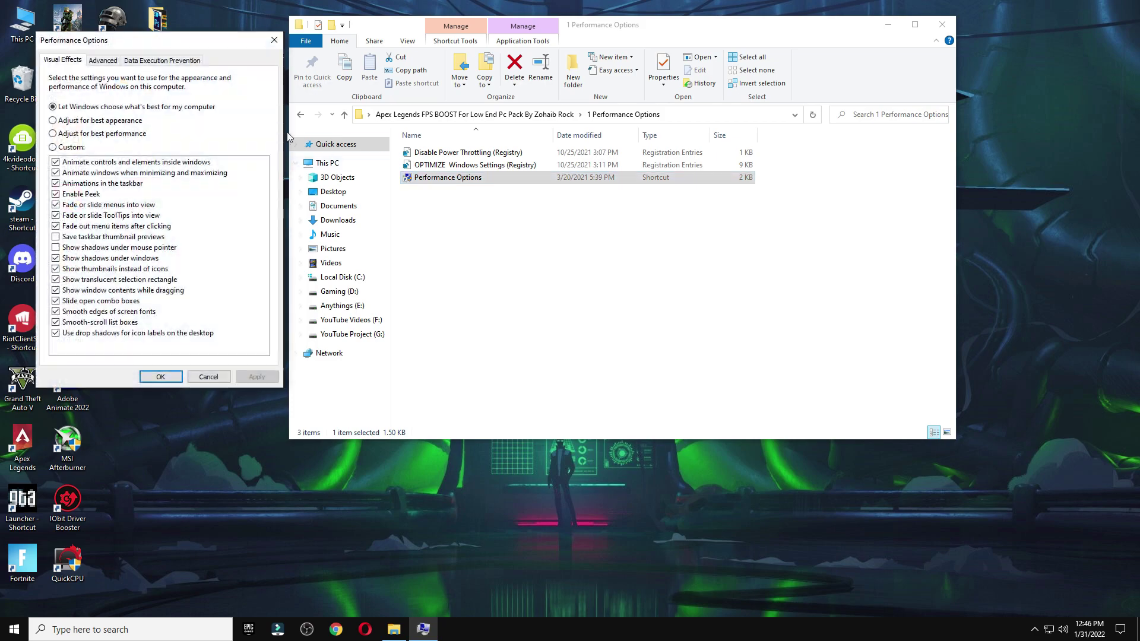
pyautogui.moveTo(226, 50); pyautogui.dragTo(552, 38)
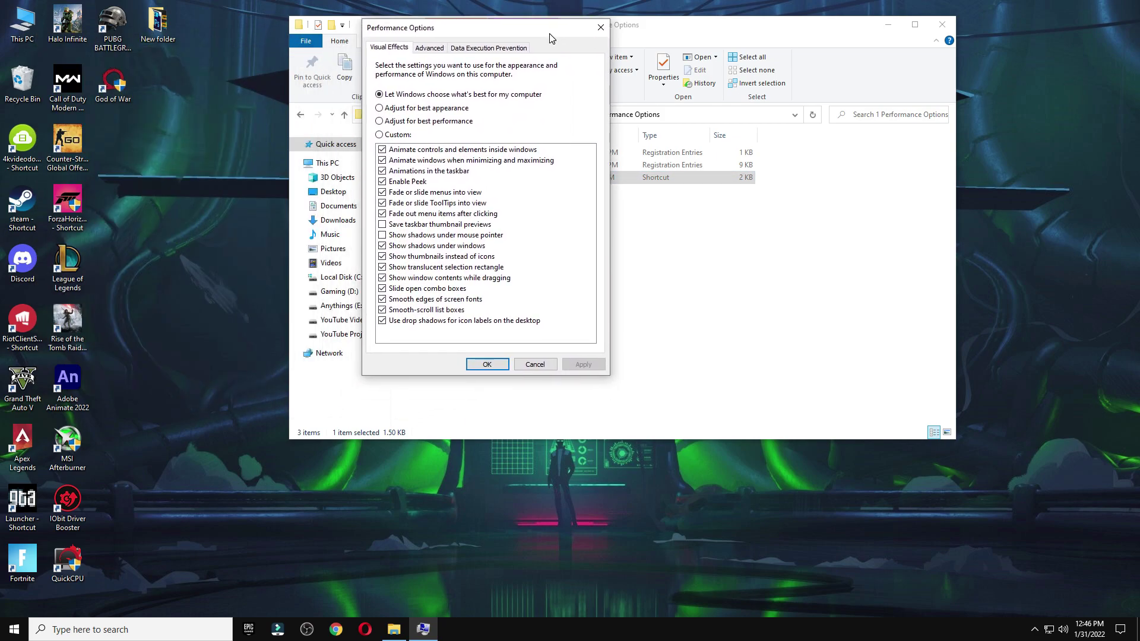
pyautogui.click(442, 122)
pyautogui.click(490, 96)
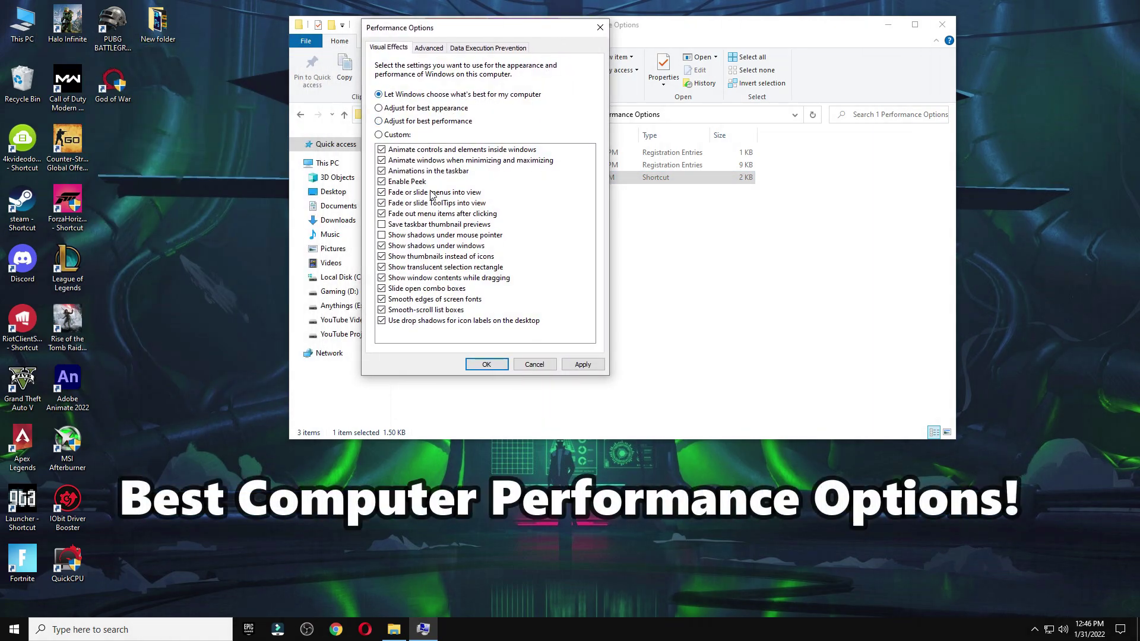
pyautogui.click(481, 363)
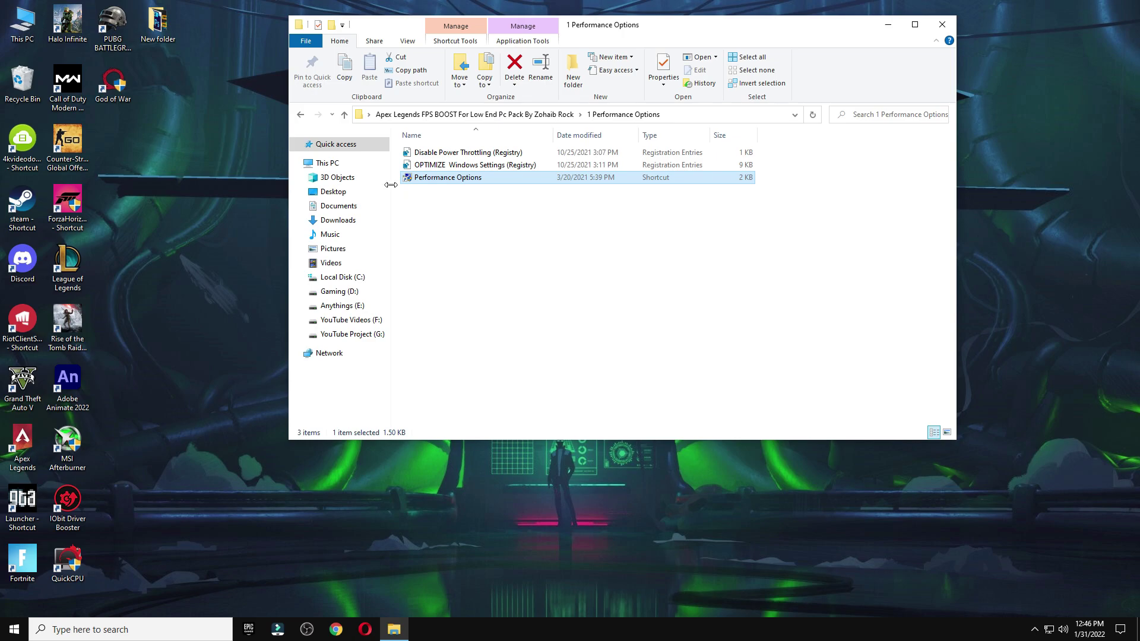
# Open the "2 GPU Best Settings" folder of the pack and show its contents as extra large icons.
pyautogui.click(301, 115)
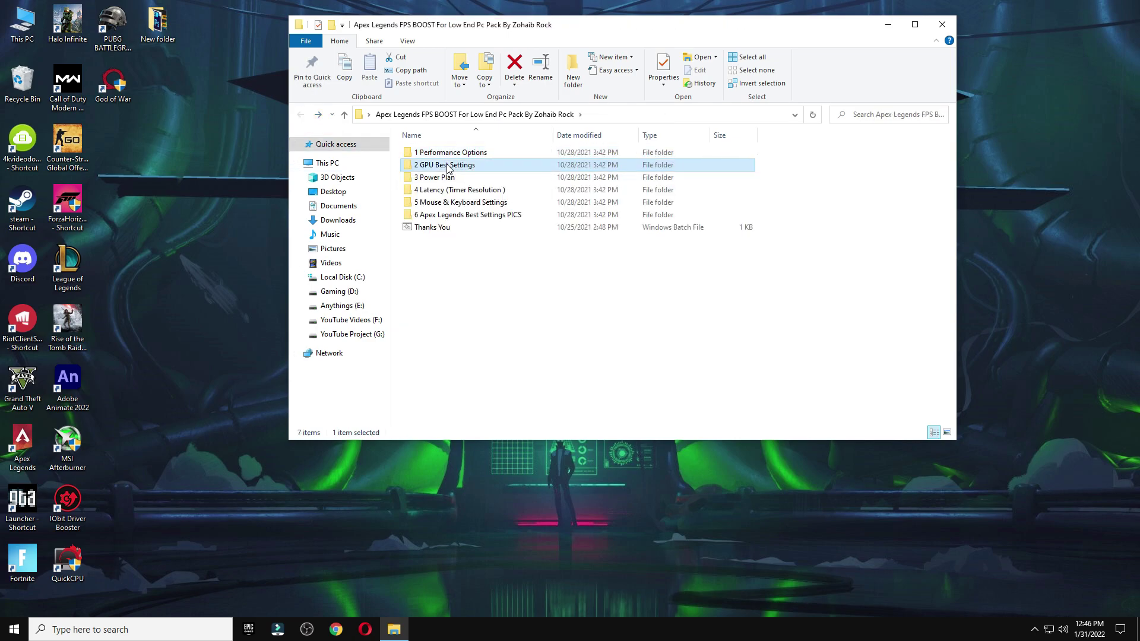
pyautogui.doubleClick(439, 165)
pyautogui.rightClick(479, 230)
pyautogui.moveTo(525, 241)
pyautogui.click(650, 241)
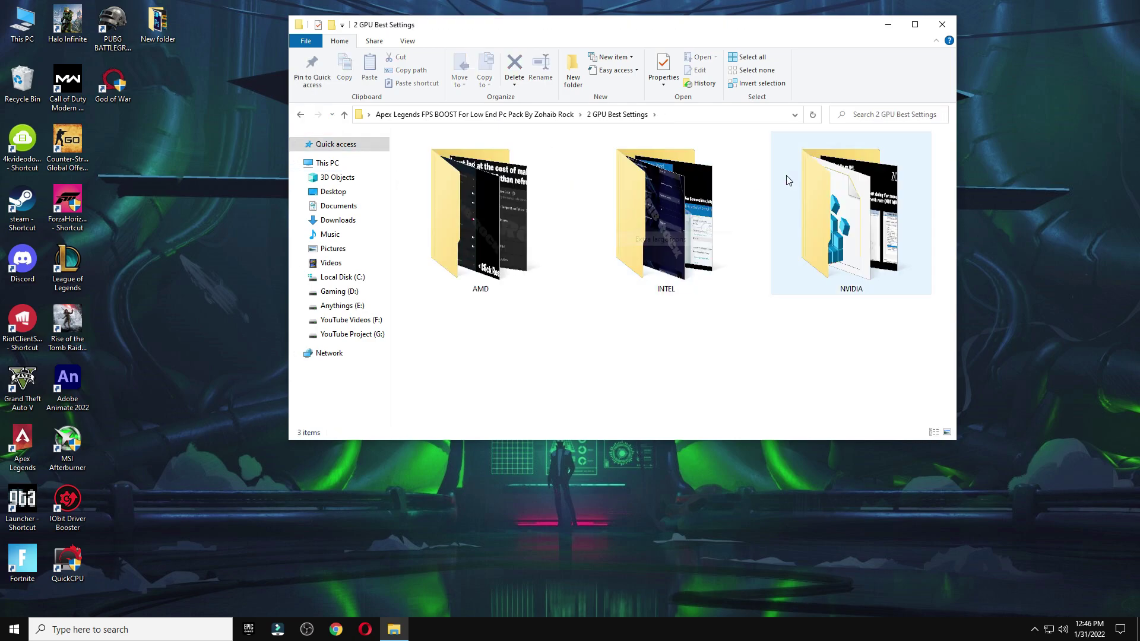
pyautogui.click(500, 223)
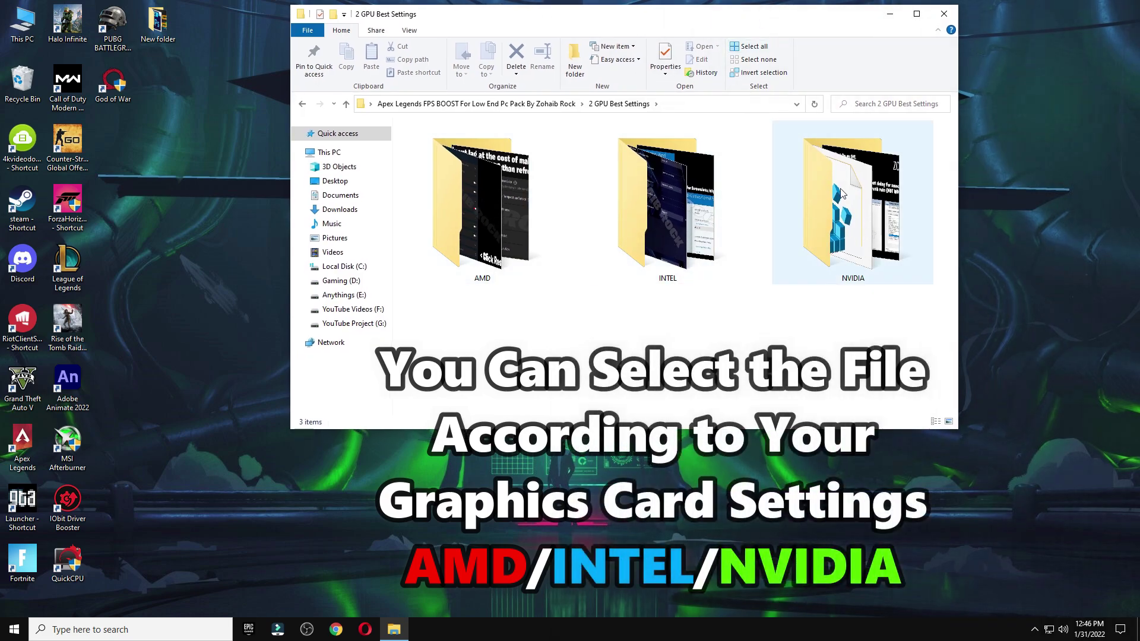
# Look through the recommended AMD advanced and display settings pictures in the AMD folder.
pyautogui.doubleClick(482, 208)
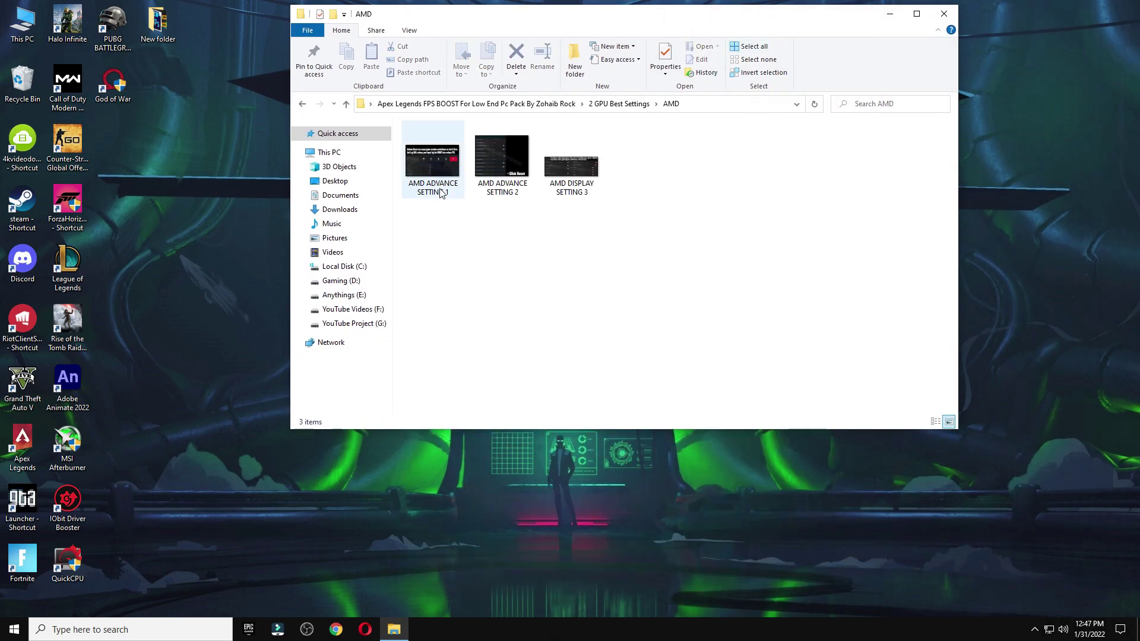
pyautogui.doubleClick(445, 193)
pyautogui.press('Right')
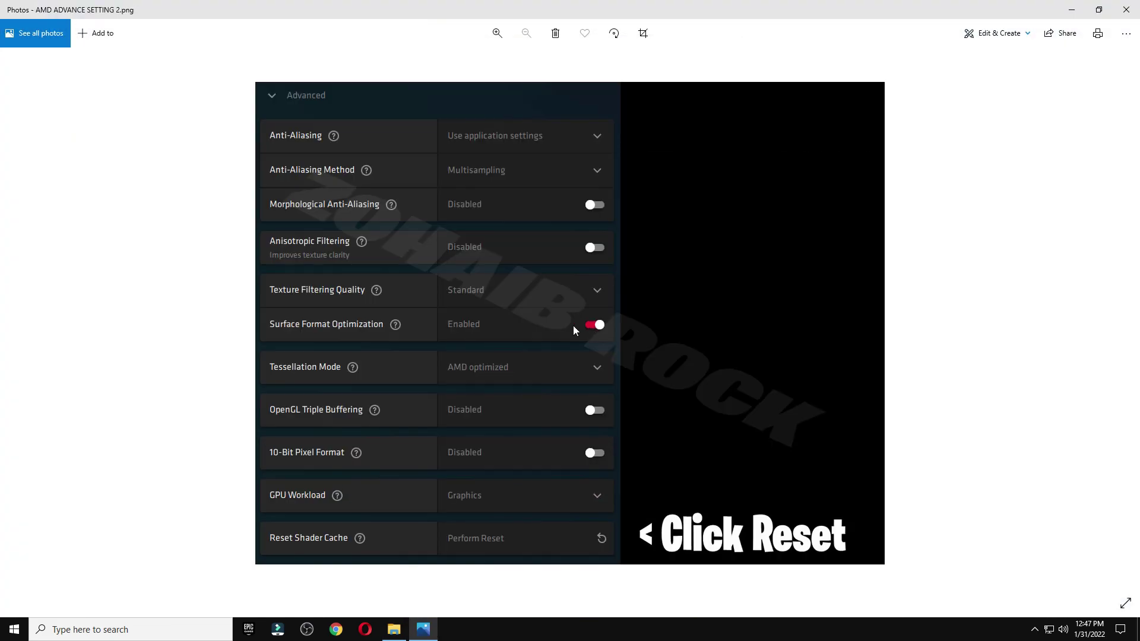
pyautogui.press('Right')
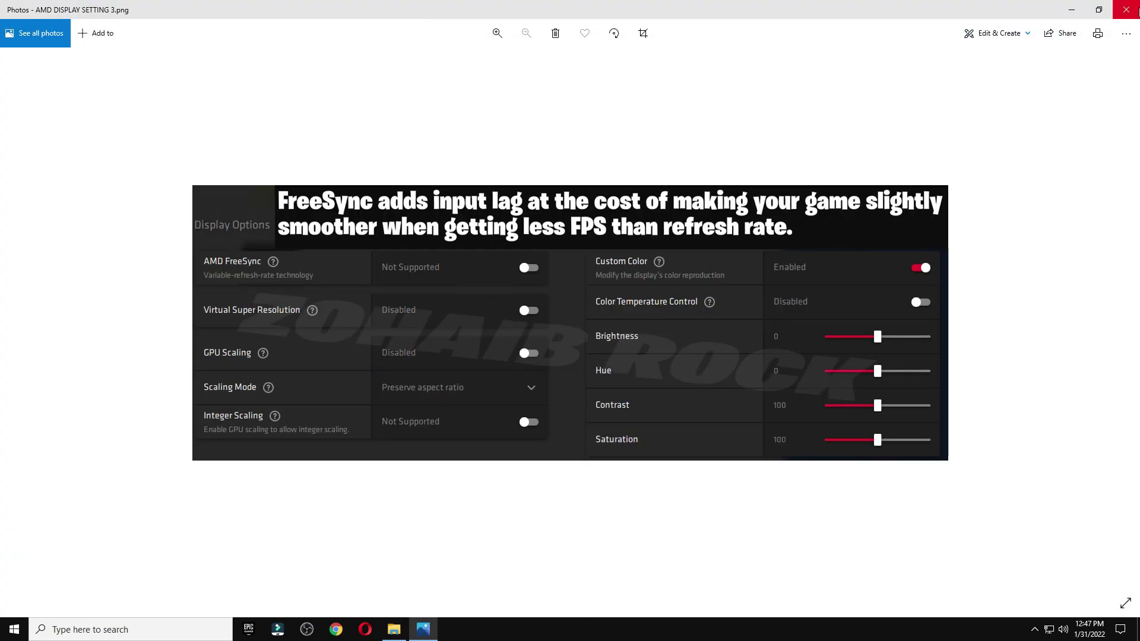
pyautogui.click(1127, 9)
# View the Intel Graphics Command Center and Intel HD Graphics Control Panel pictures in the INTEL folder.
pyautogui.hotkey('alt', 'Up')
pyautogui.doubleClick(644, 189)
pyautogui.click(432, 170)
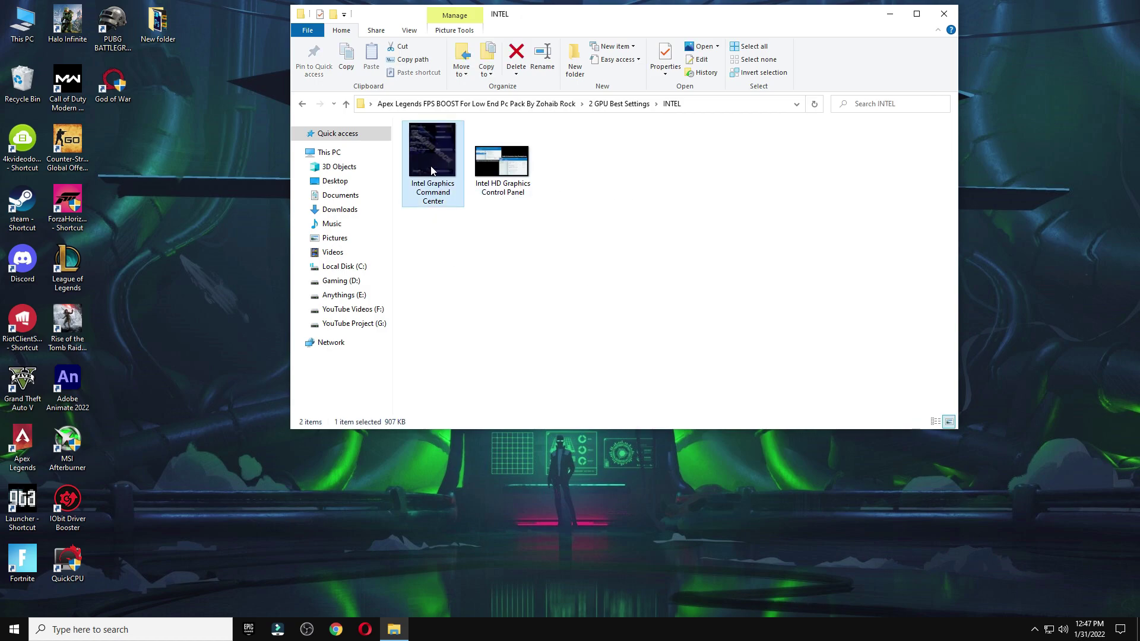
pyautogui.doubleClick(432, 170)
pyautogui.press('Right')
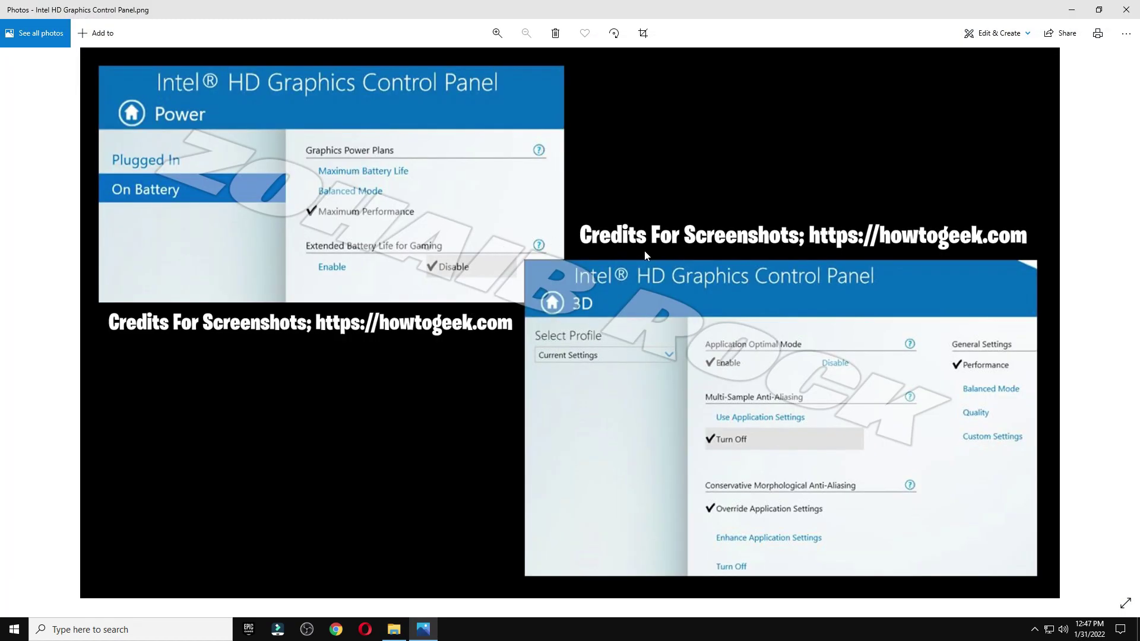
pyautogui.hotkey('alt', 'F4')
# View the NVIDIA Settings (Manage 3D Settings) picture in the NVIDIA folder.
pyautogui.hotkey('alt', 'Up')
pyautogui.doubleClick(823, 200)
pyautogui.click(430, 183)
pyautogui.doubleClick(430, 183)
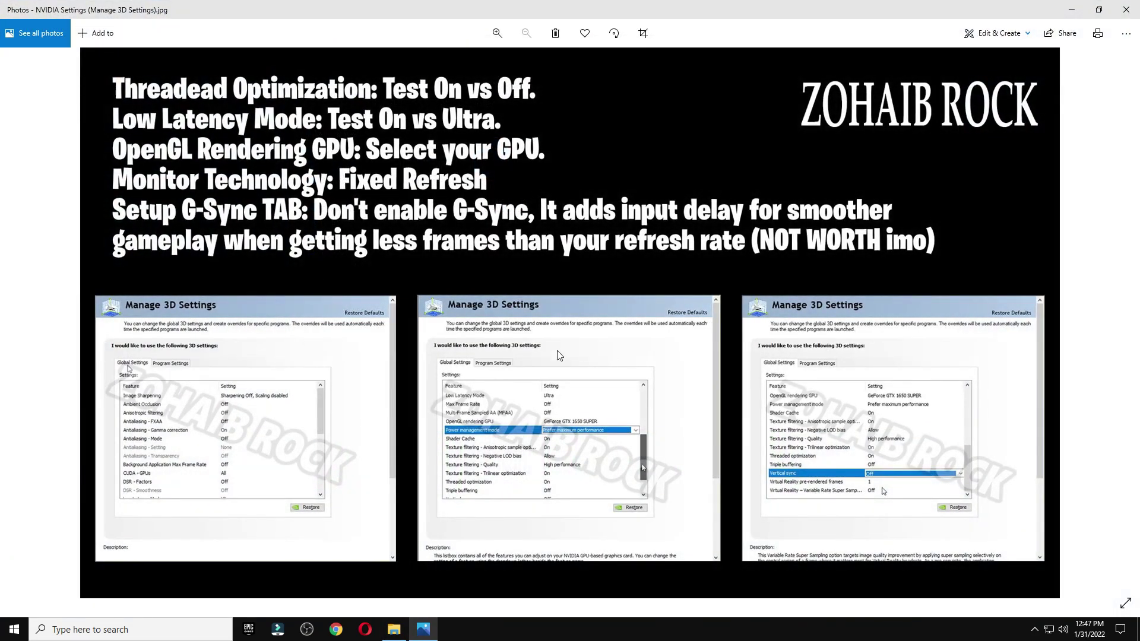
pyautogui.click(1130, 7)
# Return to the pack's main folder and open 3 Power Plan, Quick-CPU-4.0.0.0, x64bit to reach the Quick CPU installer.
pyautogui.hotkey('alt', 'Up')
pyautogui.hotkey('alt', 'Up')
pyautogui.doubleClick(453, 168)
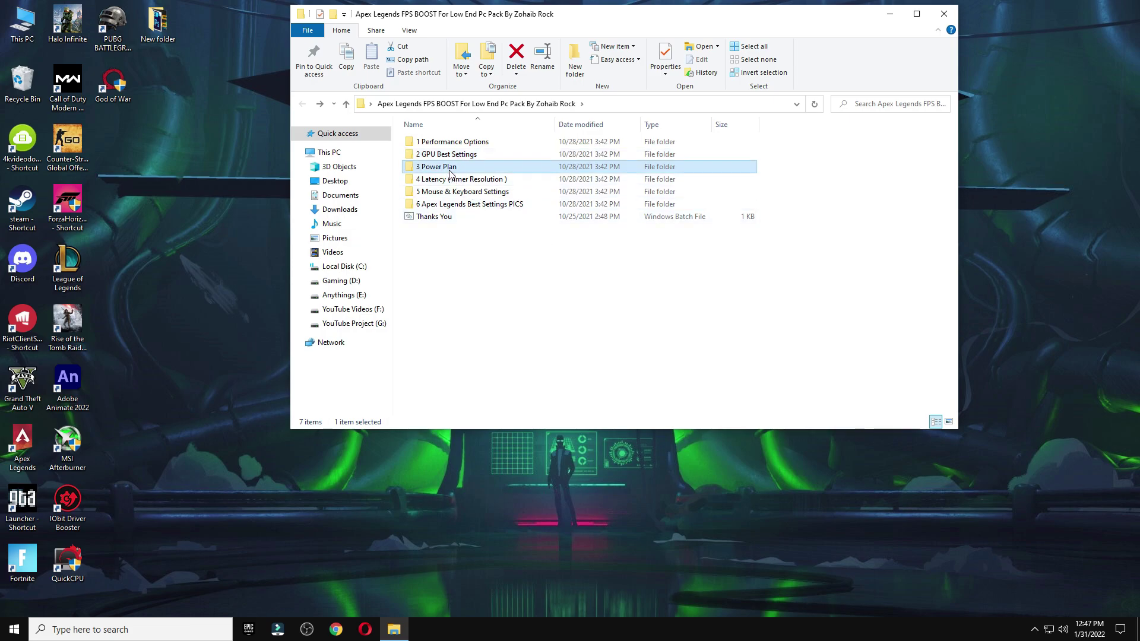
pyautogui.doubleClick(451, 144)
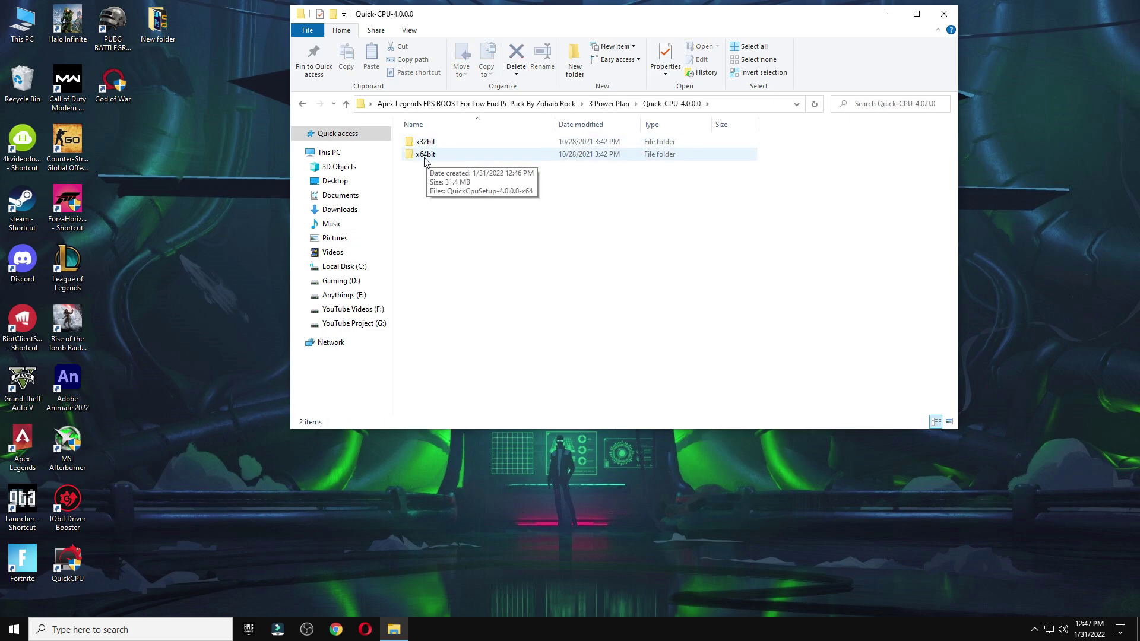
pyautogui.doubleClick(426, 155)
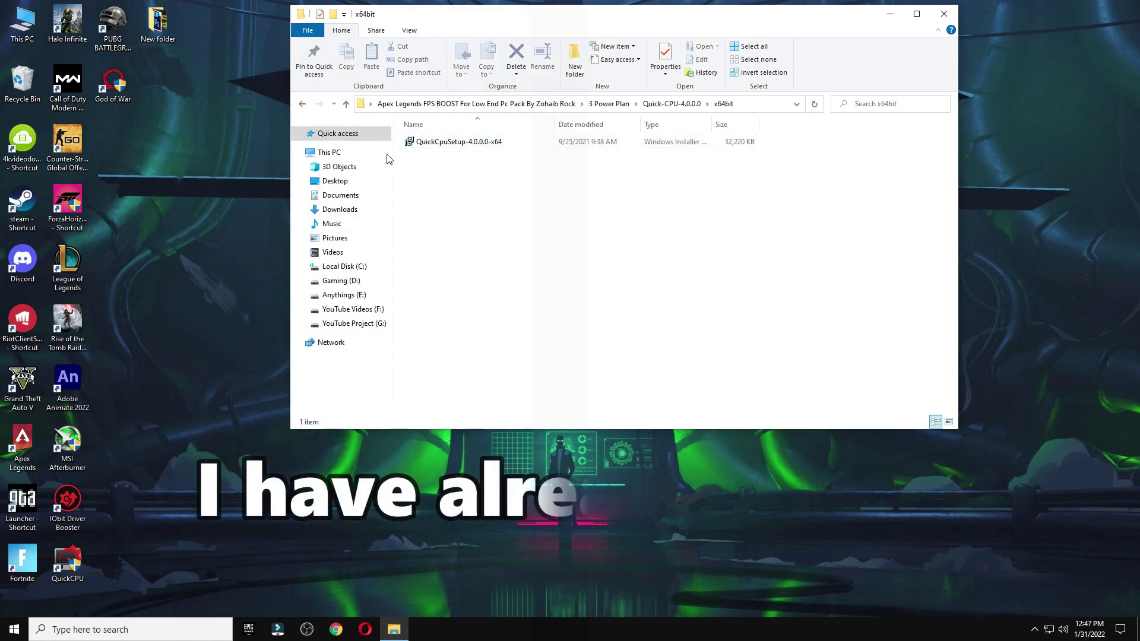
# Launch the installed QuickCPU from the desktop, close the pack folder and dismiss the update notice.
pyautogui.doubleClick(63, 553)
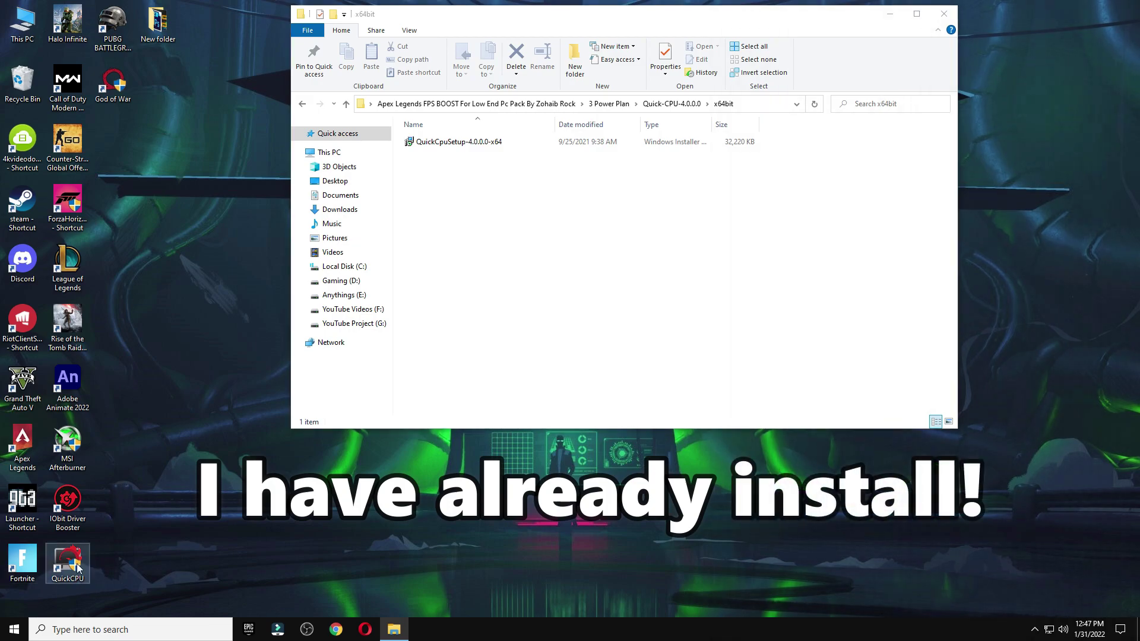
pyautogui.click(510, 395)
pyautogui.click(943, 13)
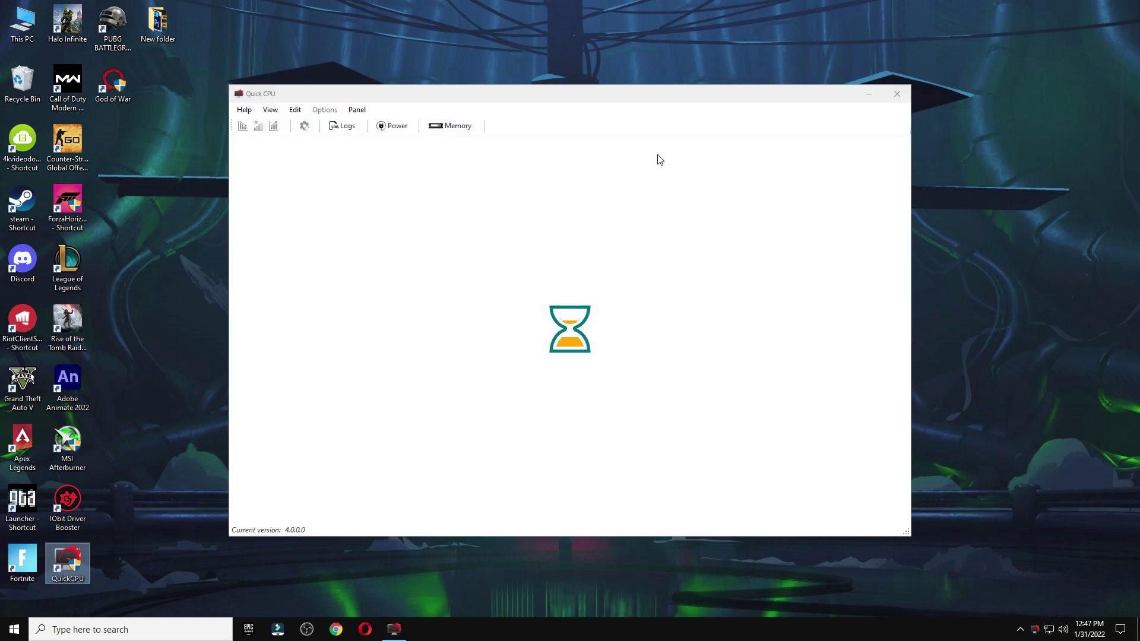
pyautogui.moveTo(615, 34); pyautogui.dragTo(615, 27)
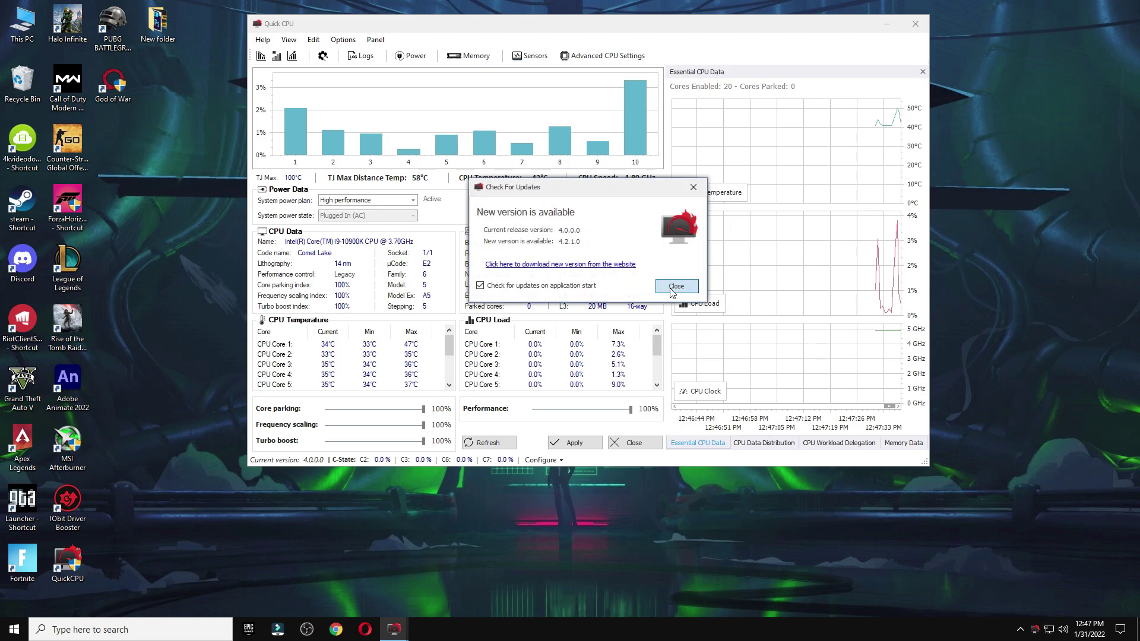
pyautogui.click(677, 288)
# Select the High performance power plan, keep core parking, frequency scaling, turbo boost and performance at 100%, and apply the changes.
pyautogui.click(411, 202)
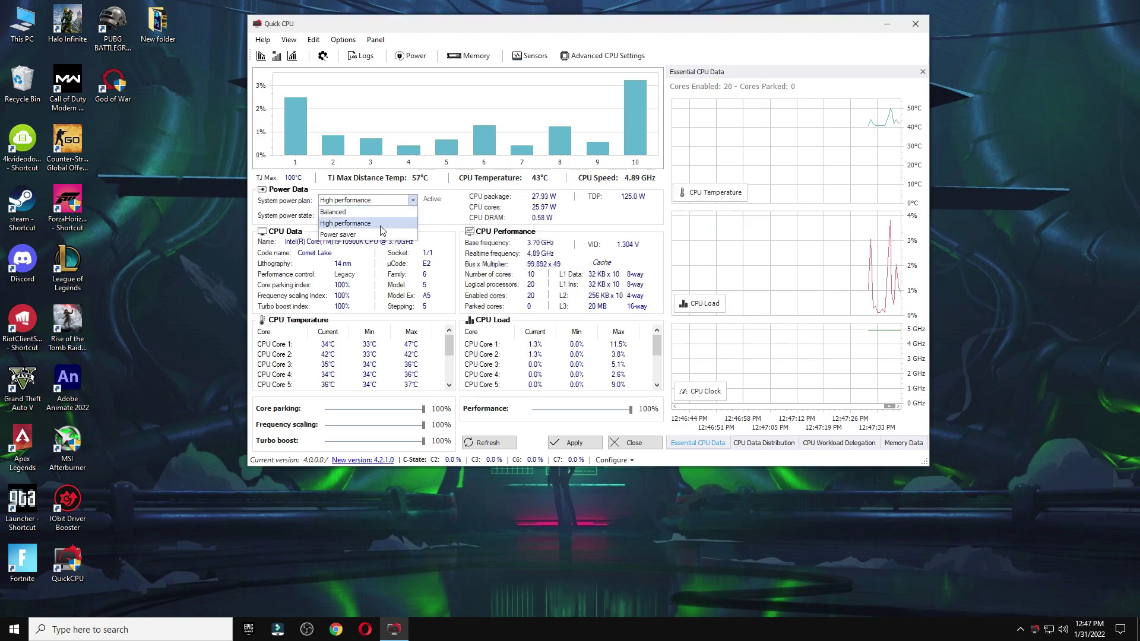
pyautogui.click(362, 224)
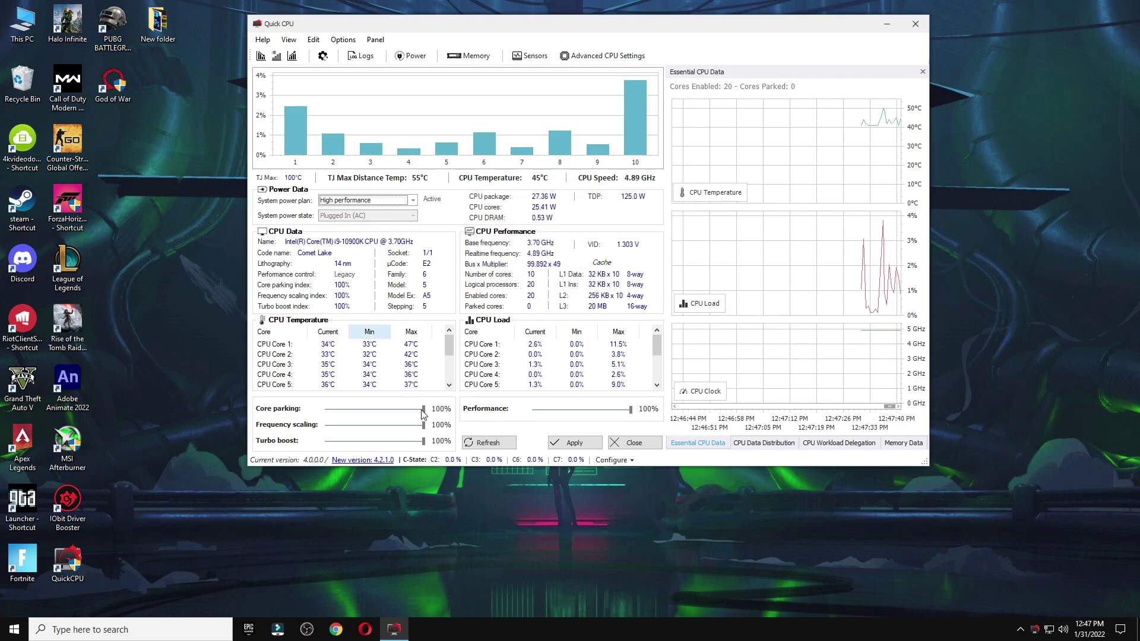
pyautogui.moveTo(421, 409)
pyautogui.mouseDown()
pyautogui.moveTo(400, 414)
pyautogui.moveTo(425, 413)
pyautogui.mouseUp()
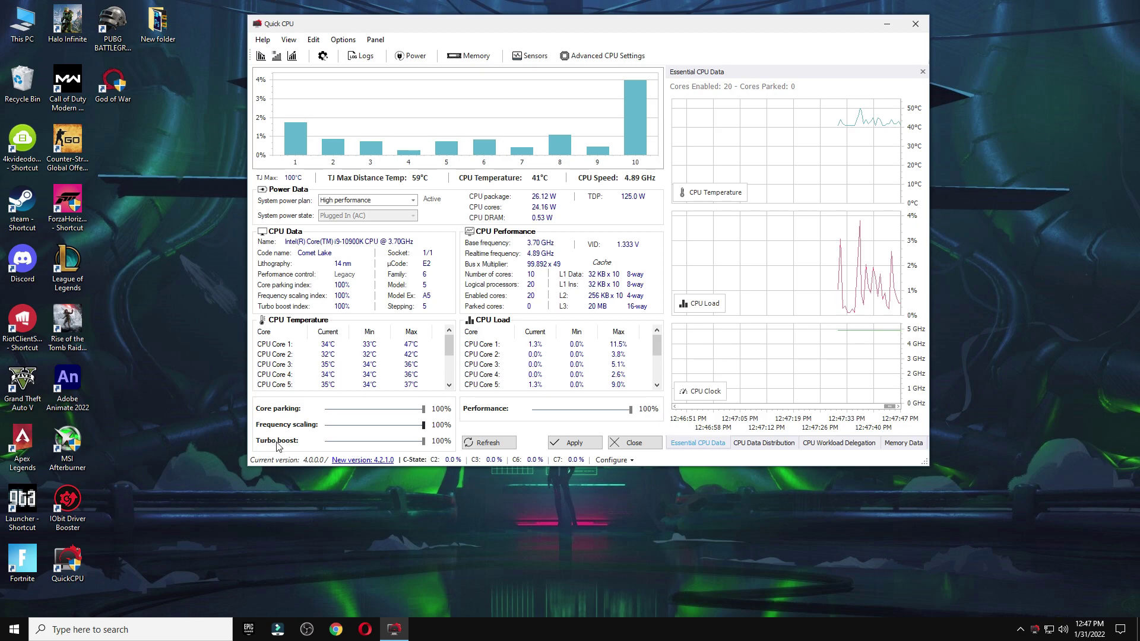
pyautogui.moveTo(423, 441); pyautogui.dragTo(447, 446)
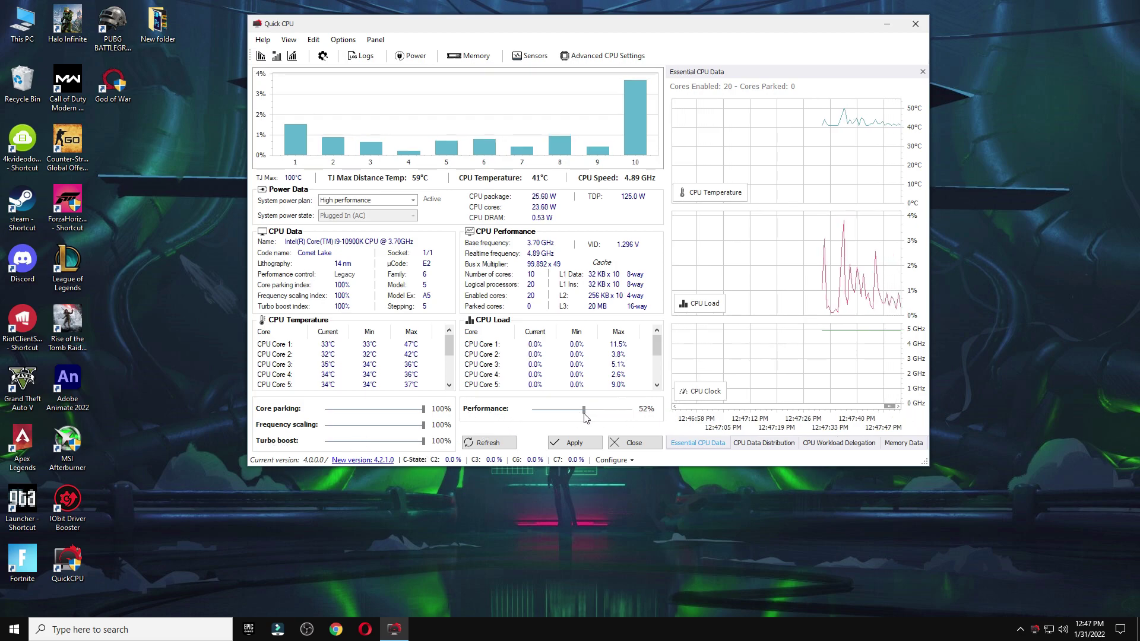
pyautogui.click(579, 448)
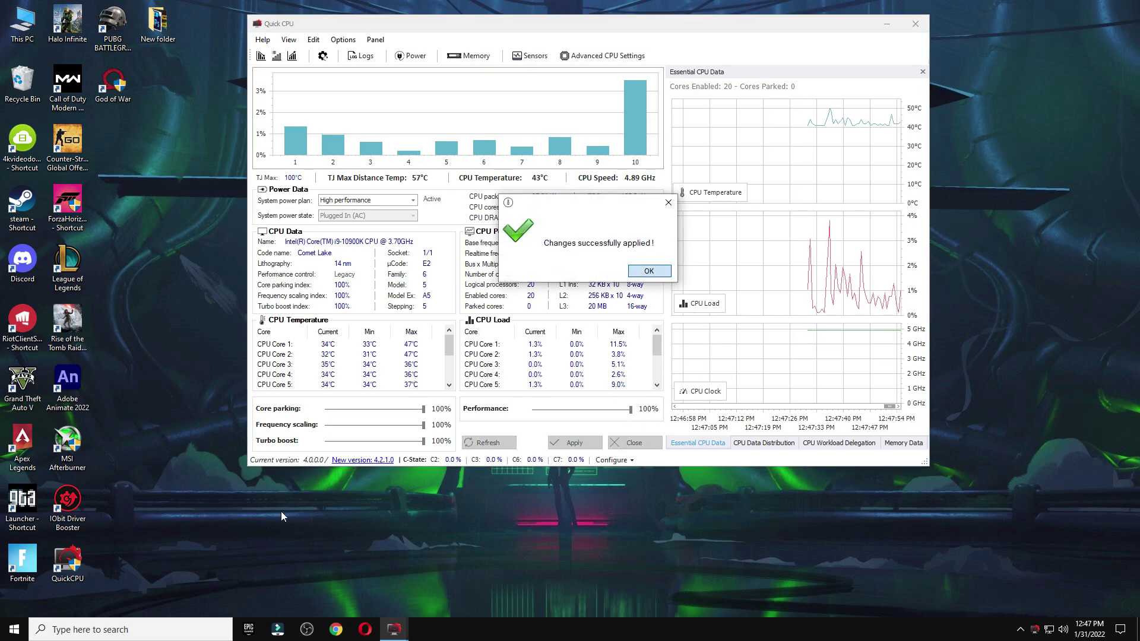
pyautogui.press('Return')
# Search Windows for "power", open "Choose a power plan" and close Quick CPU.
pyautogui.click(176, 631)
pyautogui.write('po')
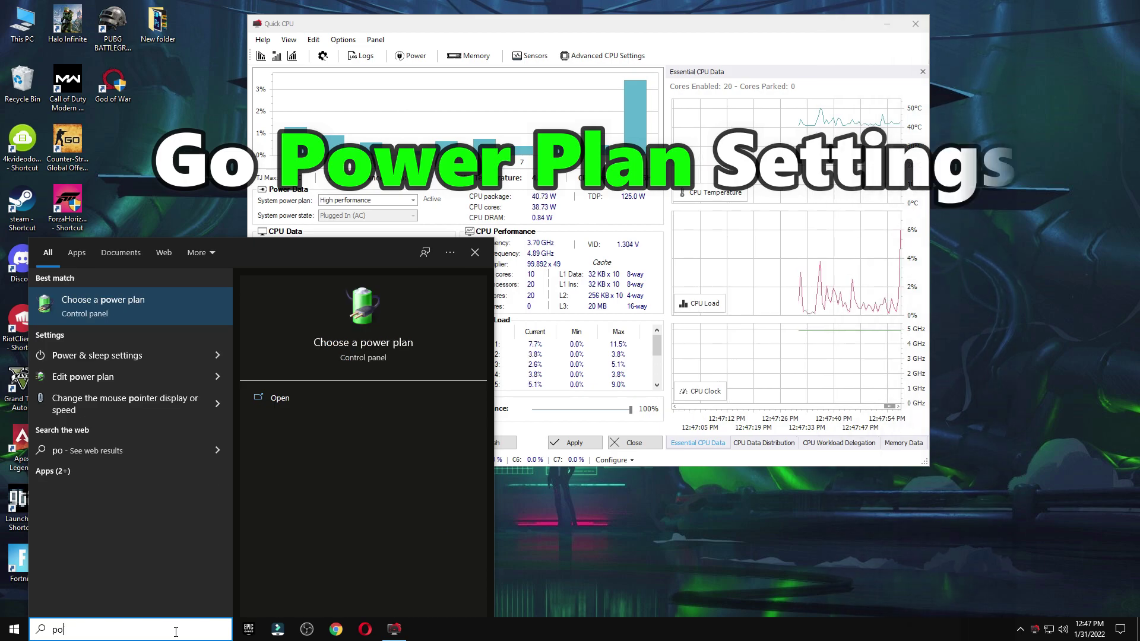
pyautogui.write('wer')
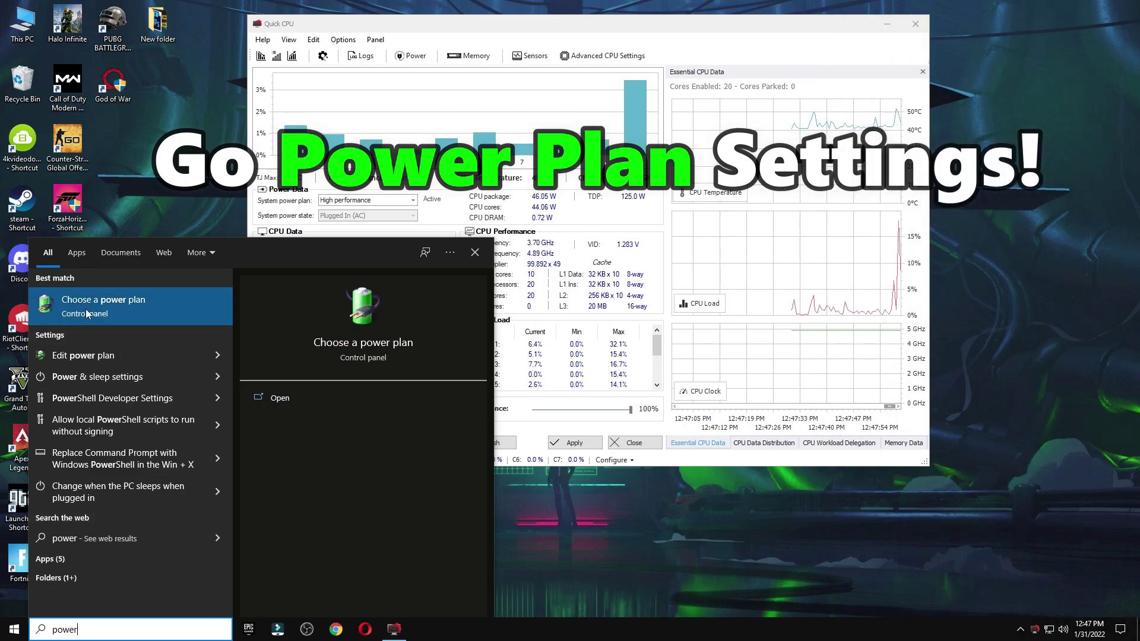
pyautogui.click(98, 308)
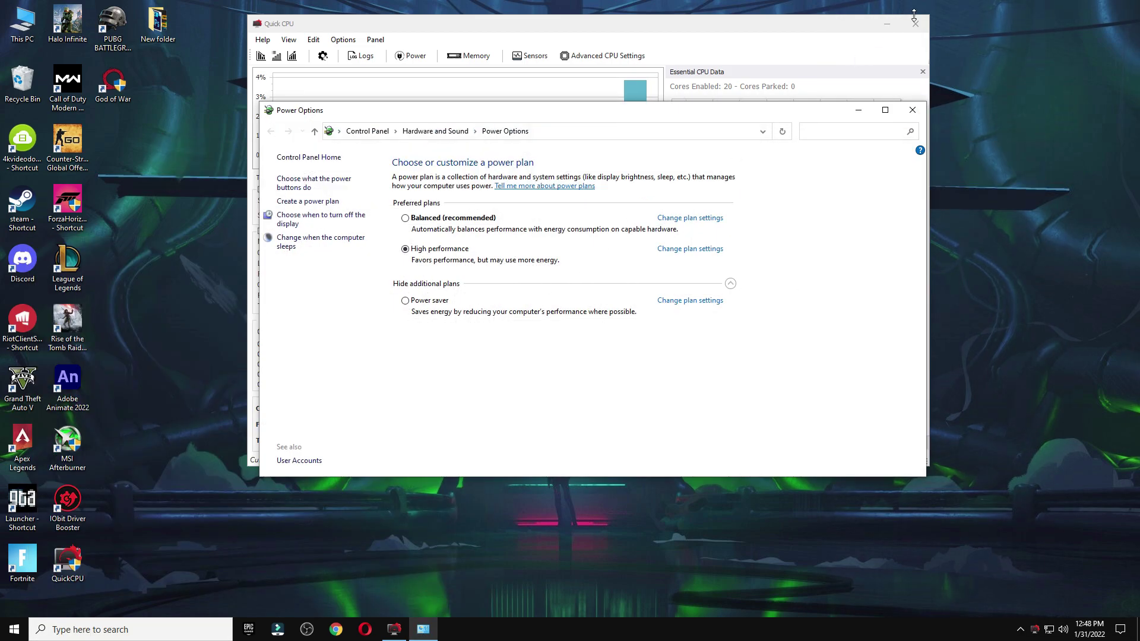
pyautogui.click(915, 24)
pyautogui.moveTo(603, 112); pyautogui.dragTo(600, 41)
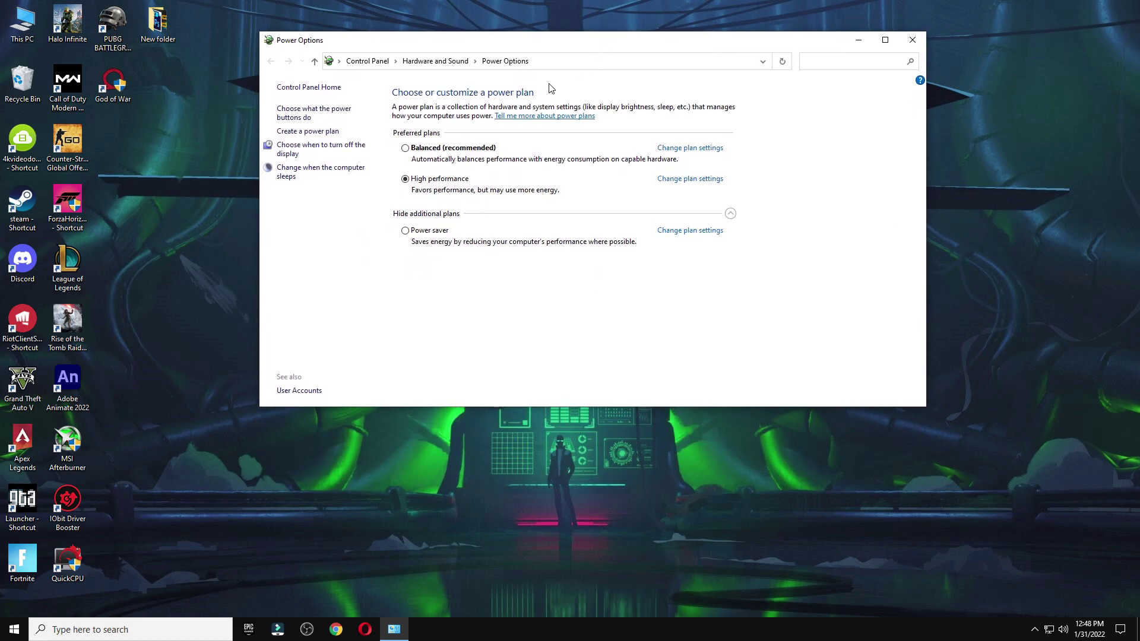
# Open the advanced power settings of the High performance plan and arrange the two windows side by side.
pyautogui.click(729, 214)
pyautogui.click(677, 180)
pyautogui.click(482, 201)
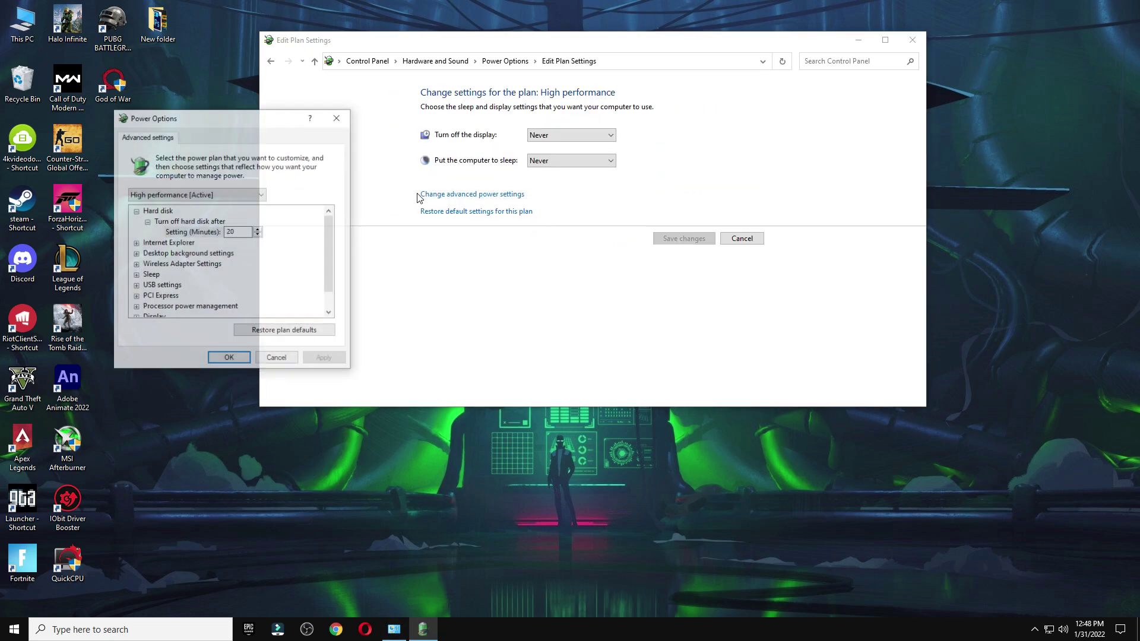
pyautogui.moveTo(530, 45); pyautogui.dragTo(668, 87)
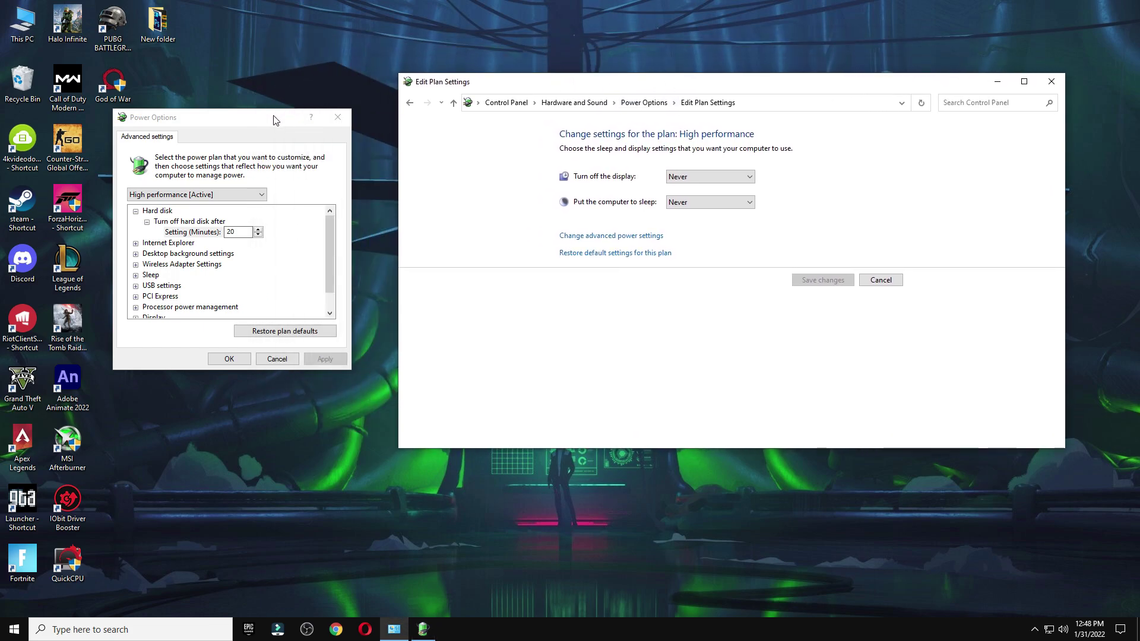
pyautogui.moveTo(275, 120); pyautogui.dragTo(271, 117)
# Inspect the Hard disk group and open its "Turn off hard disk after" minutes value for editing.
pyautogui.click(158, 205)
pyautogui.click(158, 205)
pyautogui.click(168, 215)
pyautogui.click(168, 216)
pyautogui.click(248, 229)
pyautogui.click(248, 229)
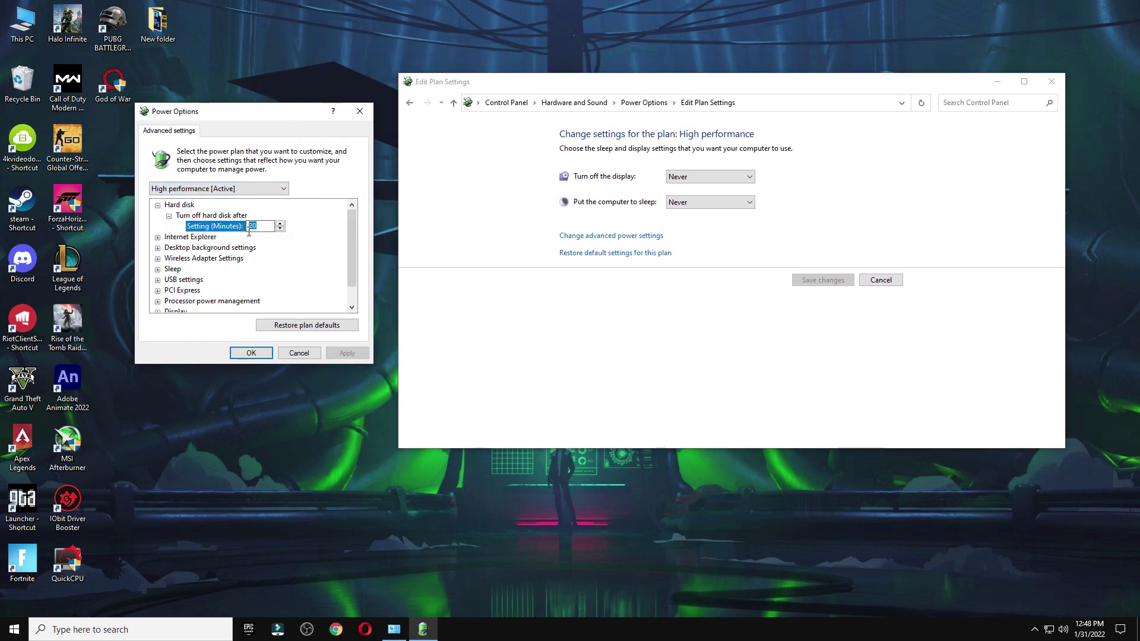
# Set the Wireless Adapter Settings power saving mode to Maximum Performance.
pyautogui.click(202, 258)
pyautogui.click(158, 258)
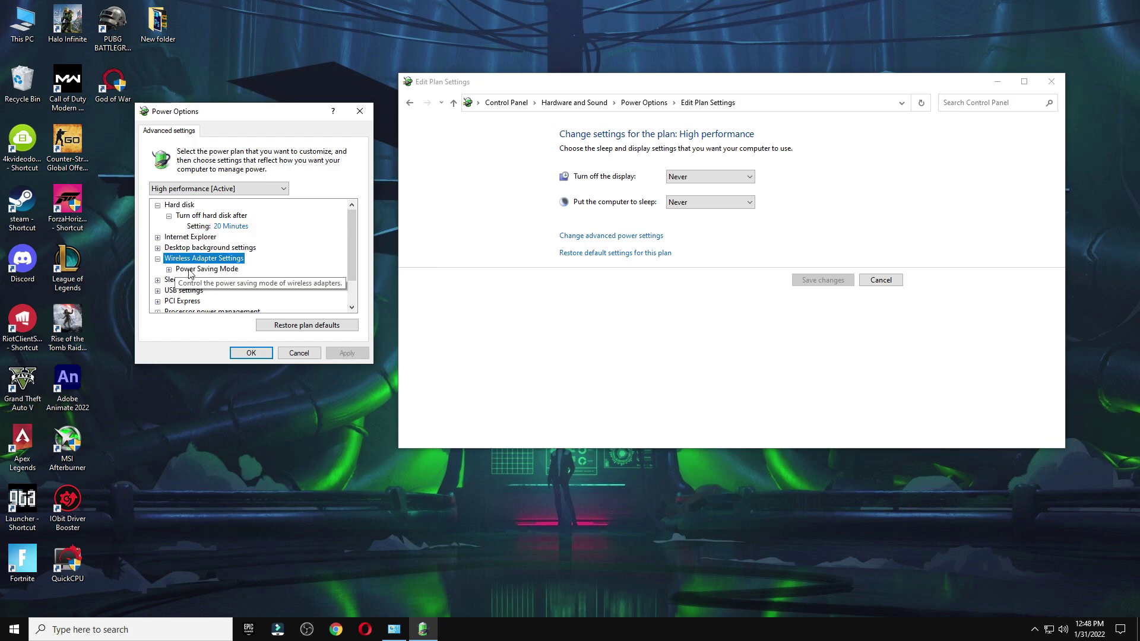
pyautogui.click(174, 270)
pyautogui.click(168, 269)
pyautogui.click(199, 280)
pyautogui.click(255, 280)
pyautogui.click(249, 291)
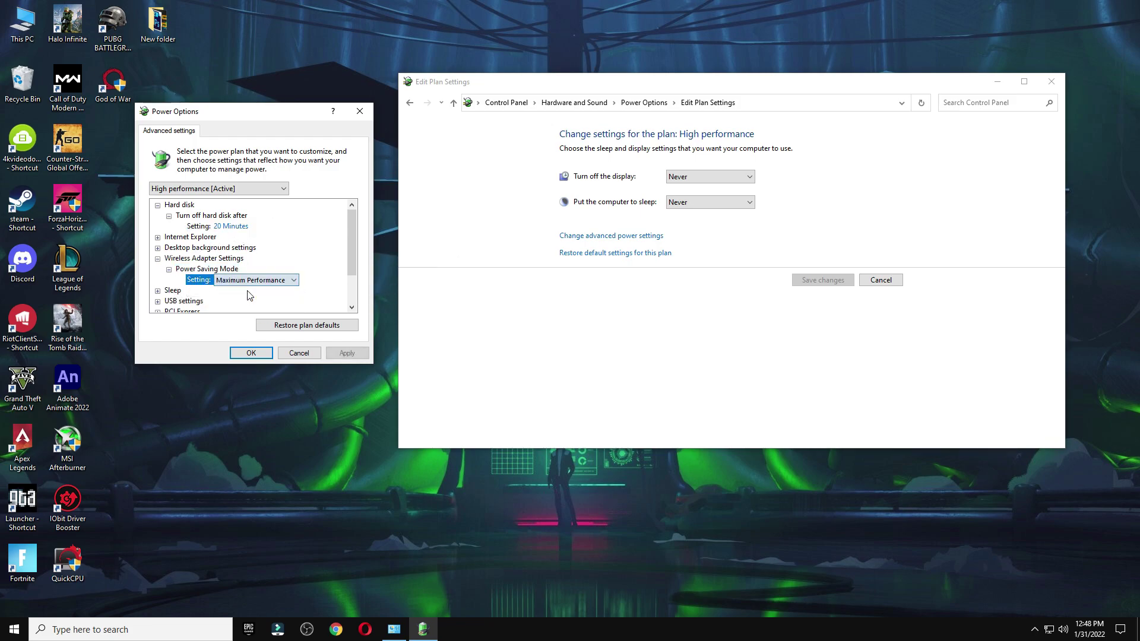
# Confirm the advanced power settings and close the Edit Plan Settings window.
pyautogui.click(265, 355)
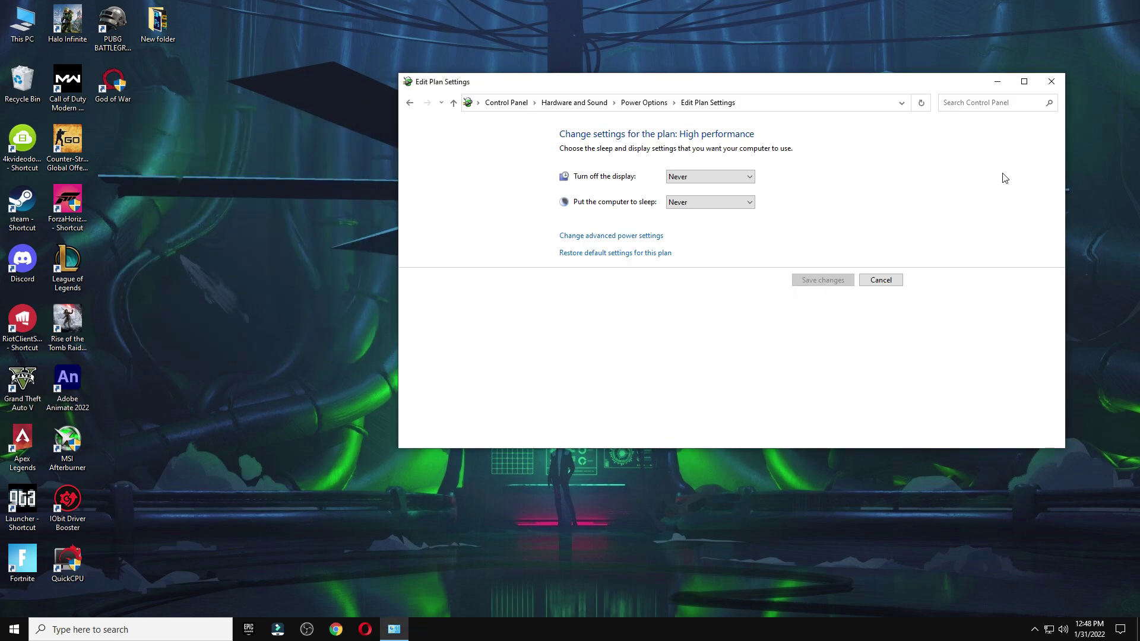
pyautogui.click(1052, 82)
# Launch Timer Resolution from the boost pack's "4 Latency (Timer Resolution )" folder and close the folder window.
pyautogui.doubleClick(574, 266)
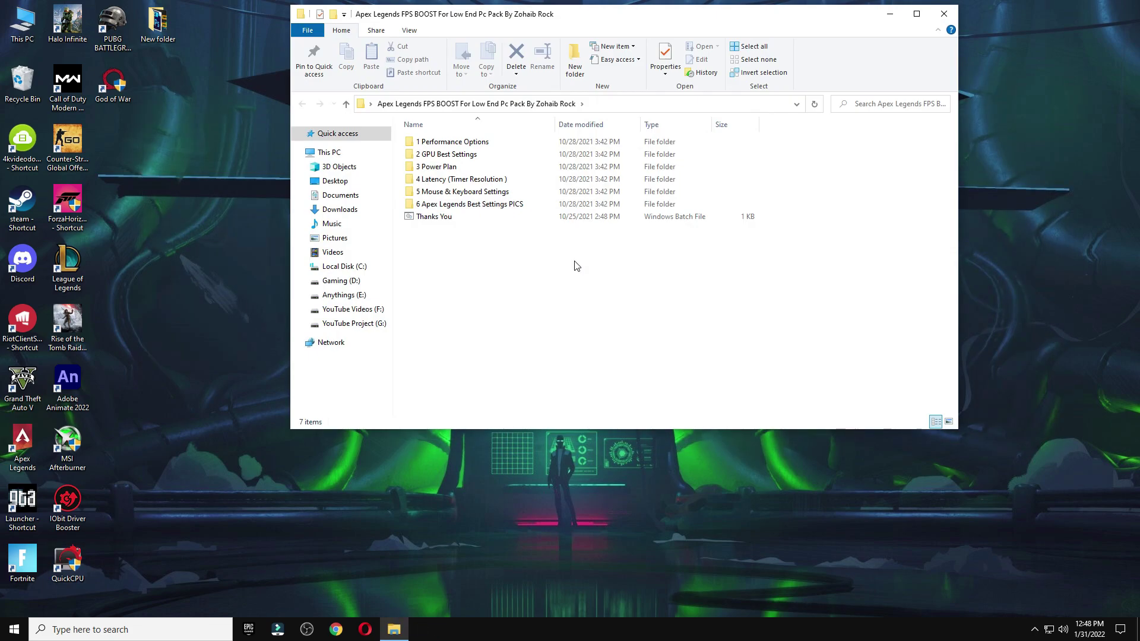
pyautogui.doubleClick(467, 179)
pyautogui.doubleClick(444, 142)
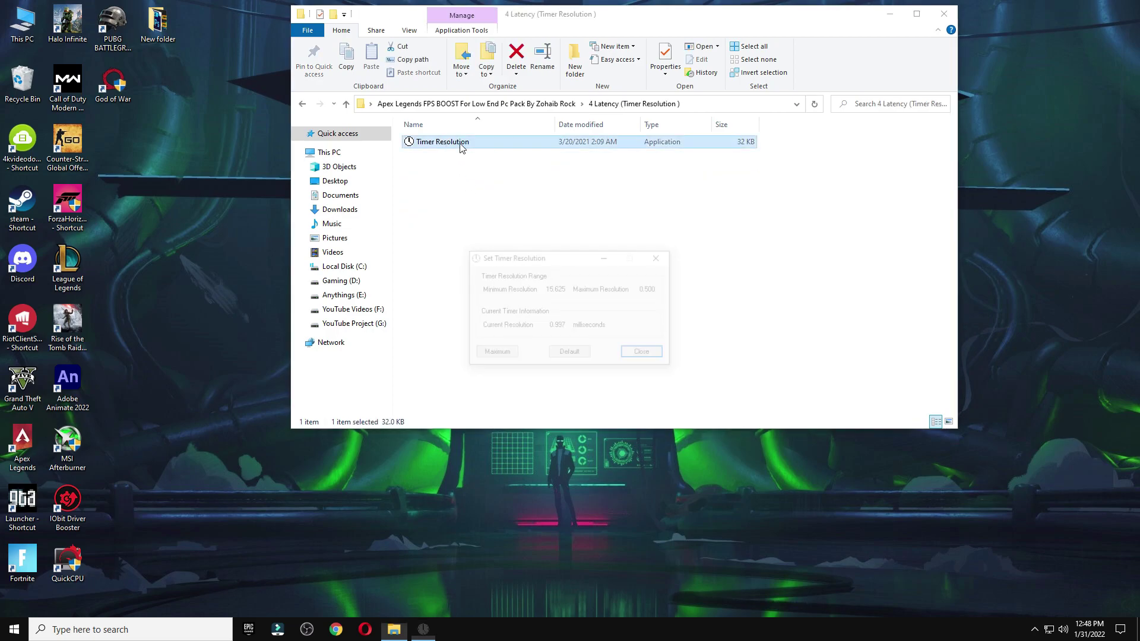
pyautogui.click(944, 13)
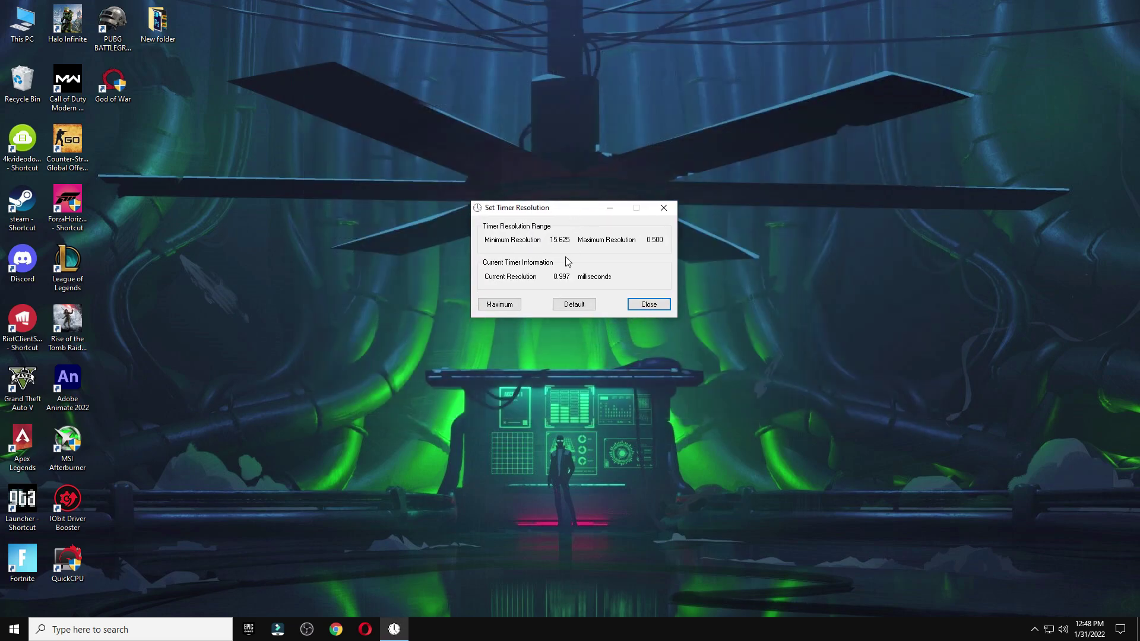
# Set the timer resolution to Maximum and leave the utility running minimized.
pyautogui.click(499, 305)
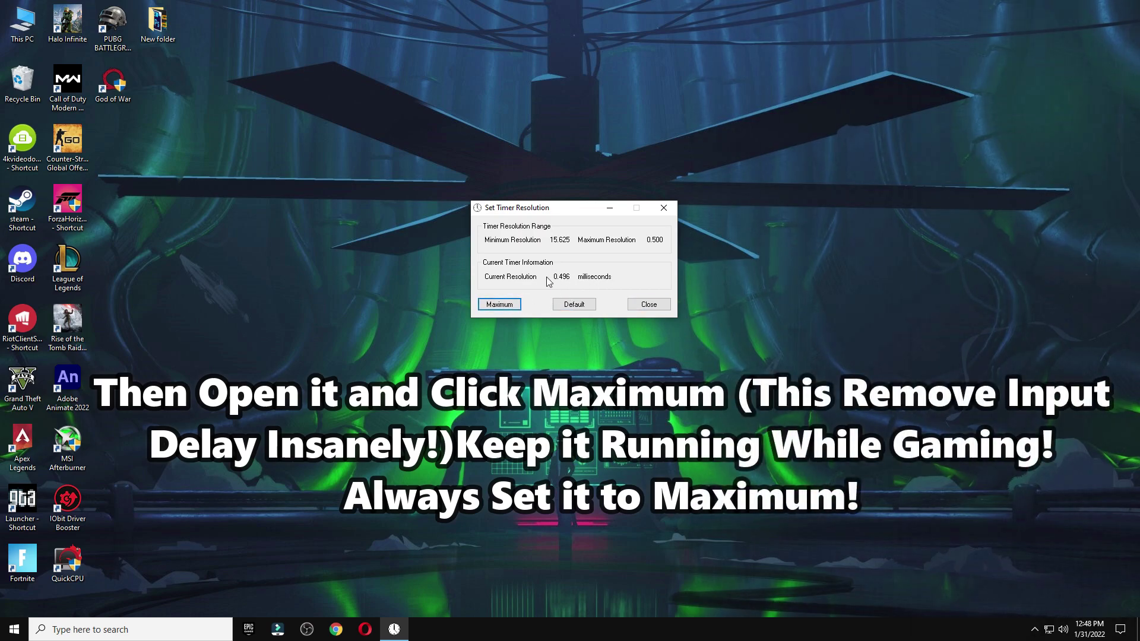
pyautogui.click(608, 212)
pyautogui.click(401, 629)
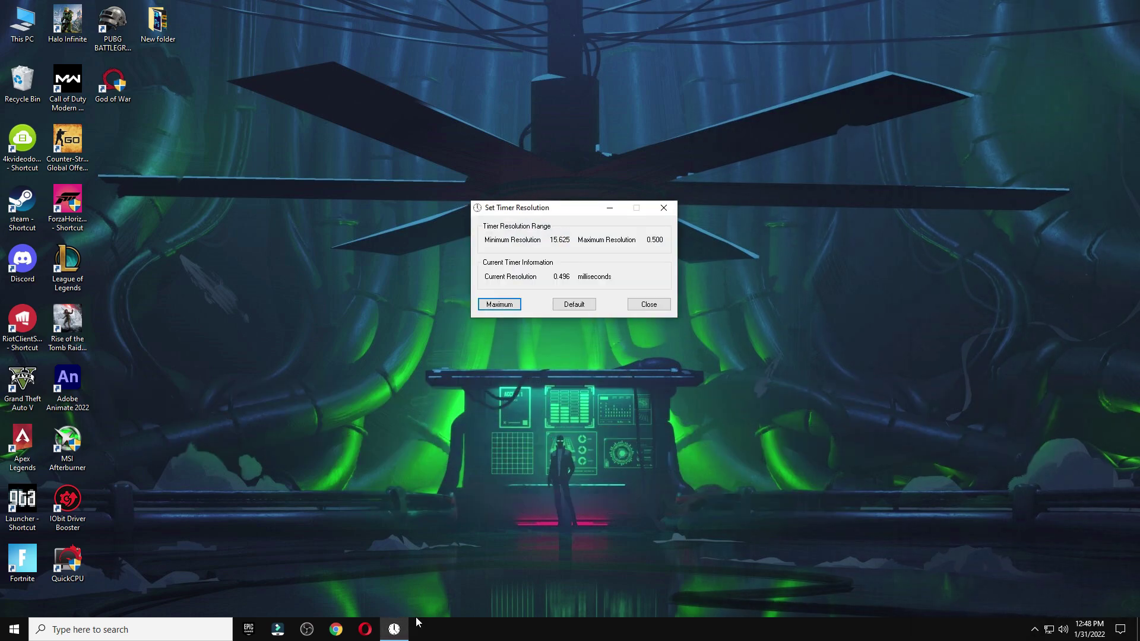
pyautogui.click(406, 629)
# Open the M1 Mouse Acceleration shortcut from the boost pack's "5 Mouse & Keyboard Settings" folder.
pyautogui.doubleClick(555, 272)
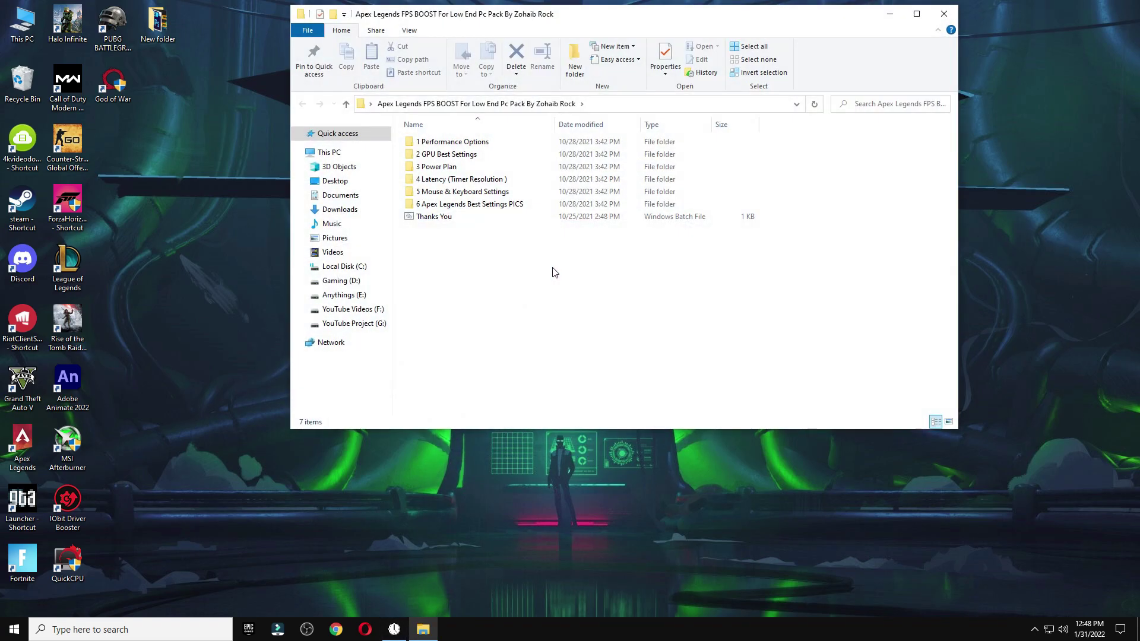
pyautogui.doubleClick(463, 192)
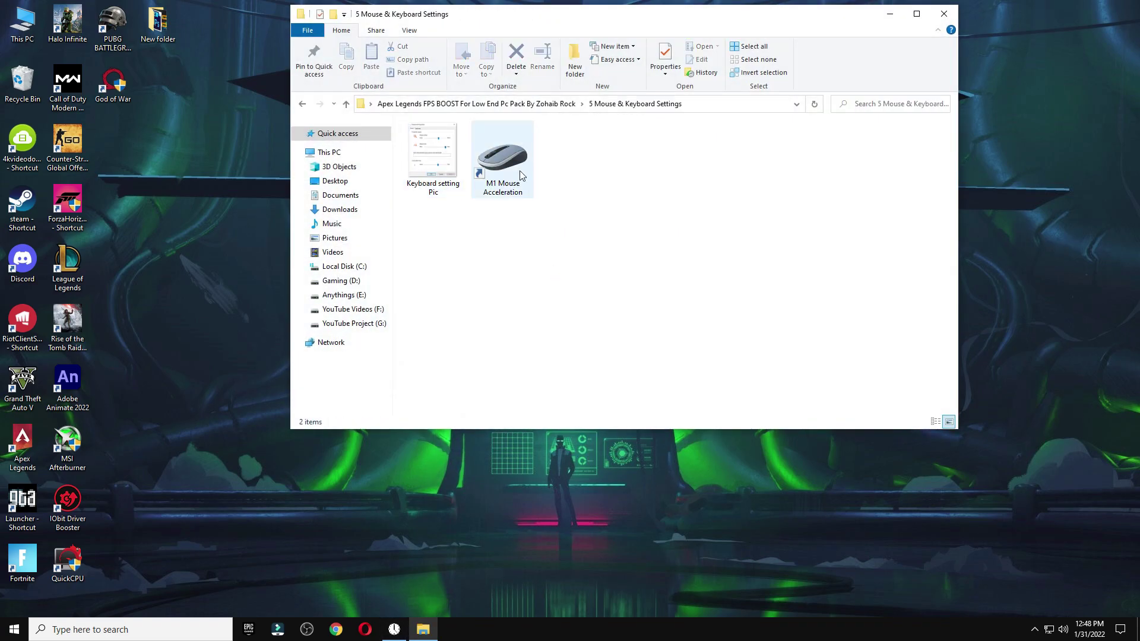
pyautogui.click(499, 159)
pyautogui.doubleClick(498, 160)
# Review the pointer options and button settings in Mouse Properties with Enhance pointer precision off, and confirm them.
pyautogui.moveTo(275, 142); pyautogui.dragTo(744, 142)
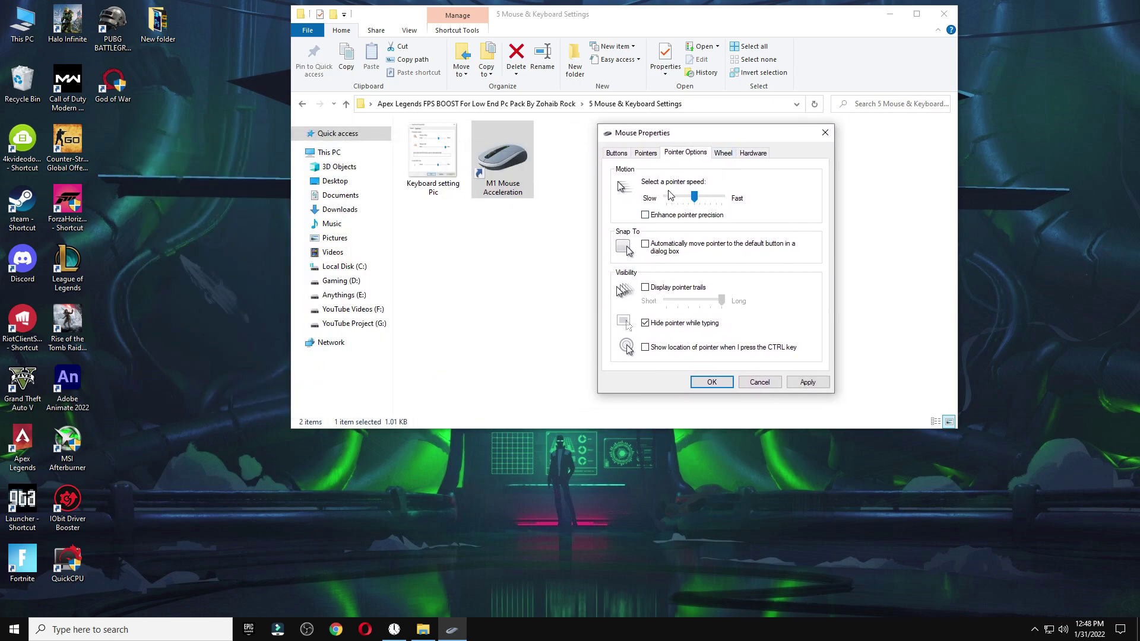
pyautogui.click(723, 153)
pyautogui.click(648, 154)
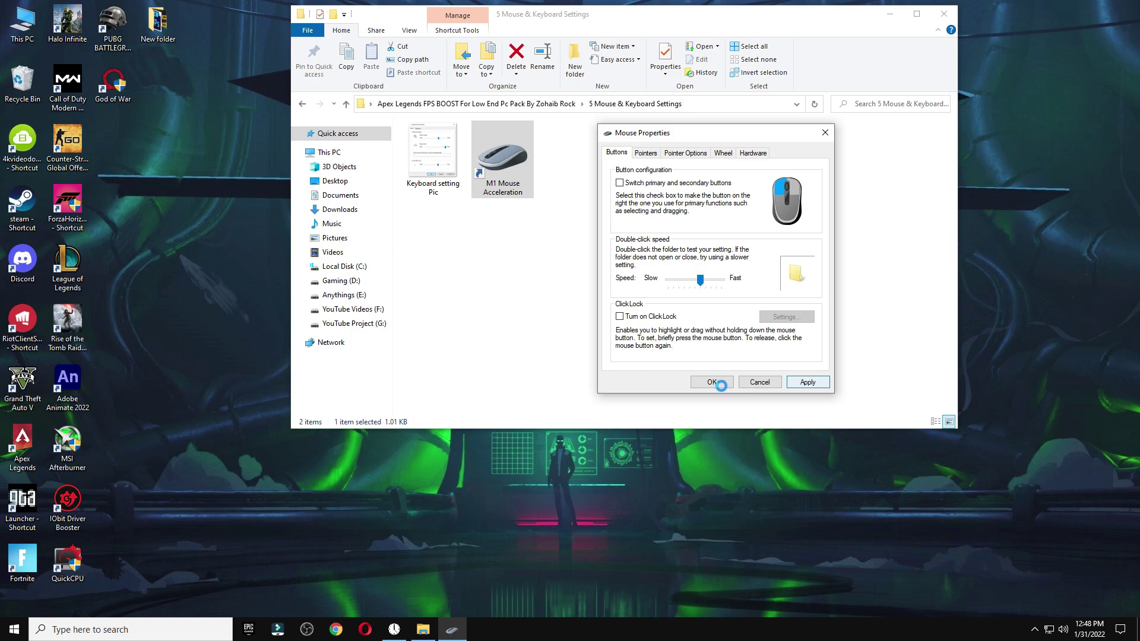
pyautogui.click(712, 382)
# Compare the Windows Keyboard properties with the "Keyboard setting Pic" image side by side and close both.
pyautogui.doubleClick(433, 155)
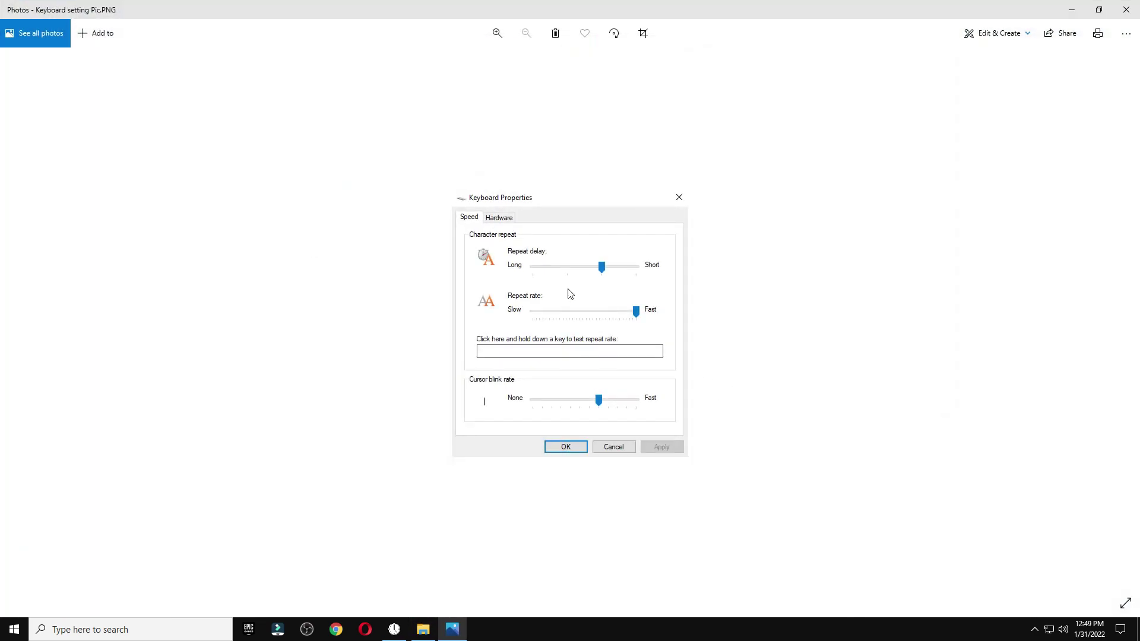
pyautogui.click(147, 633)
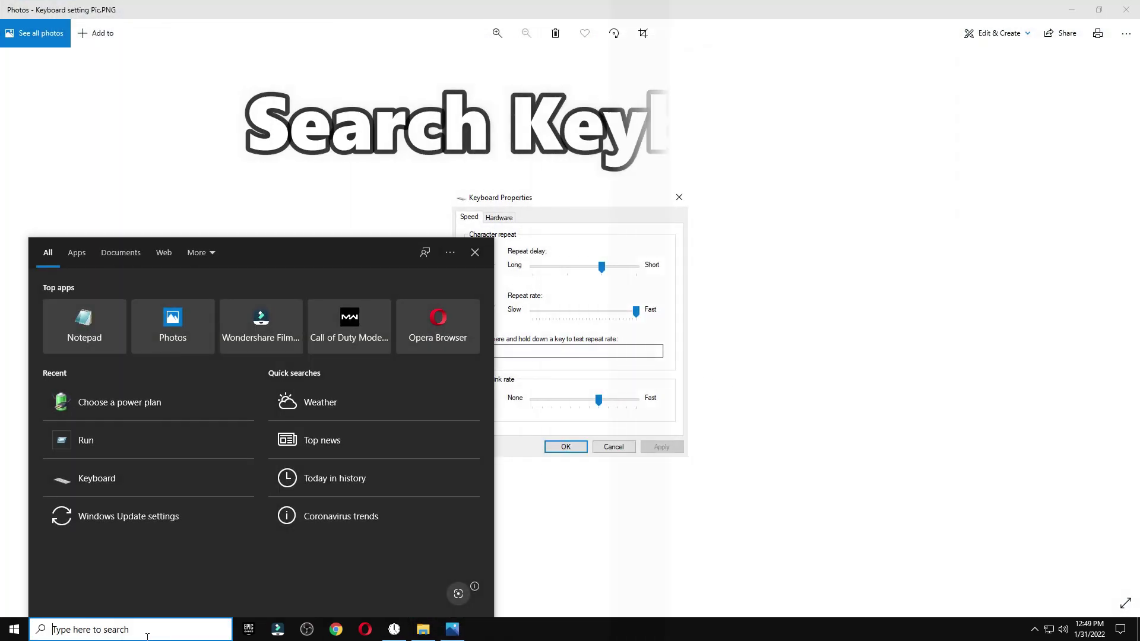
pyautogui.write('keybo')
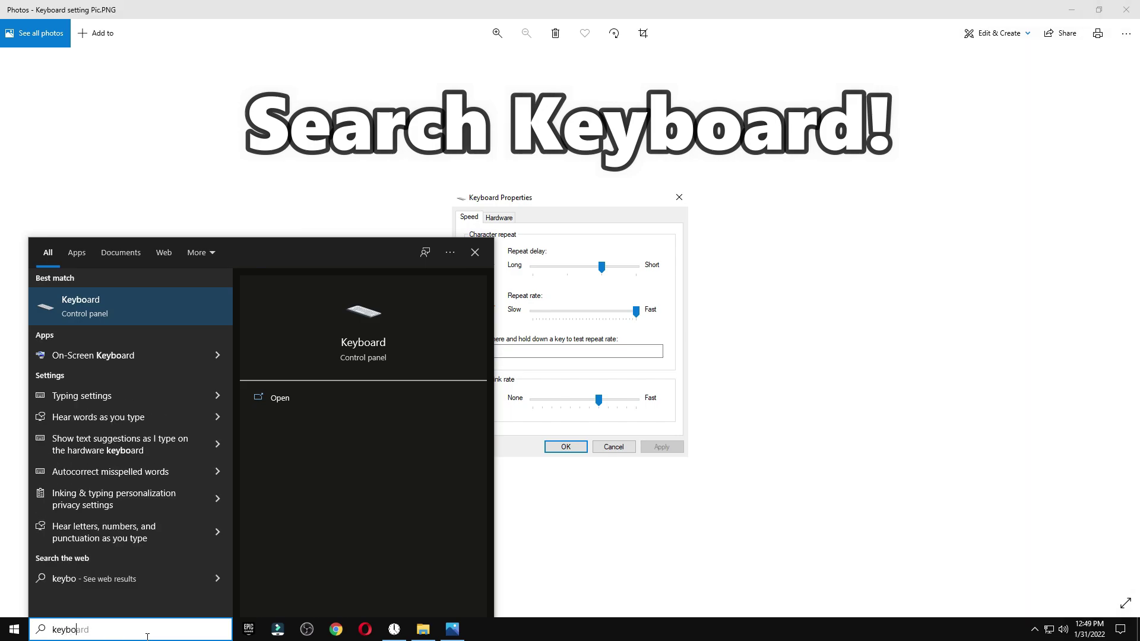
pyautogui.write('ard')
pyautogui.click(113, 306)
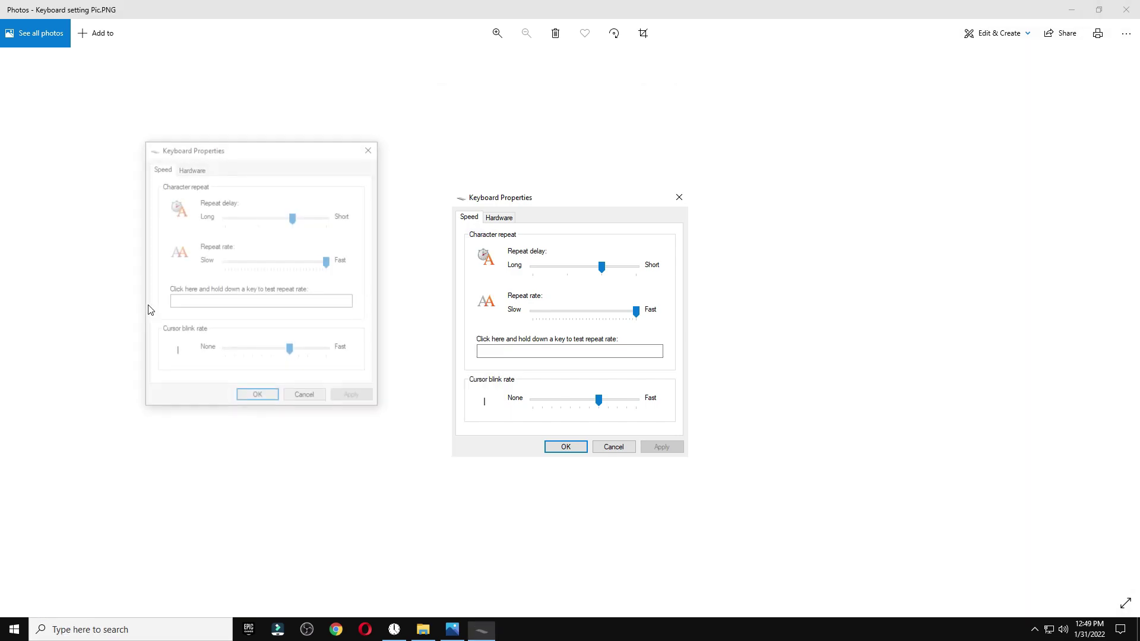
pyautogui.moveTo(308, 158); pyautogui.dragTo(368, 215)
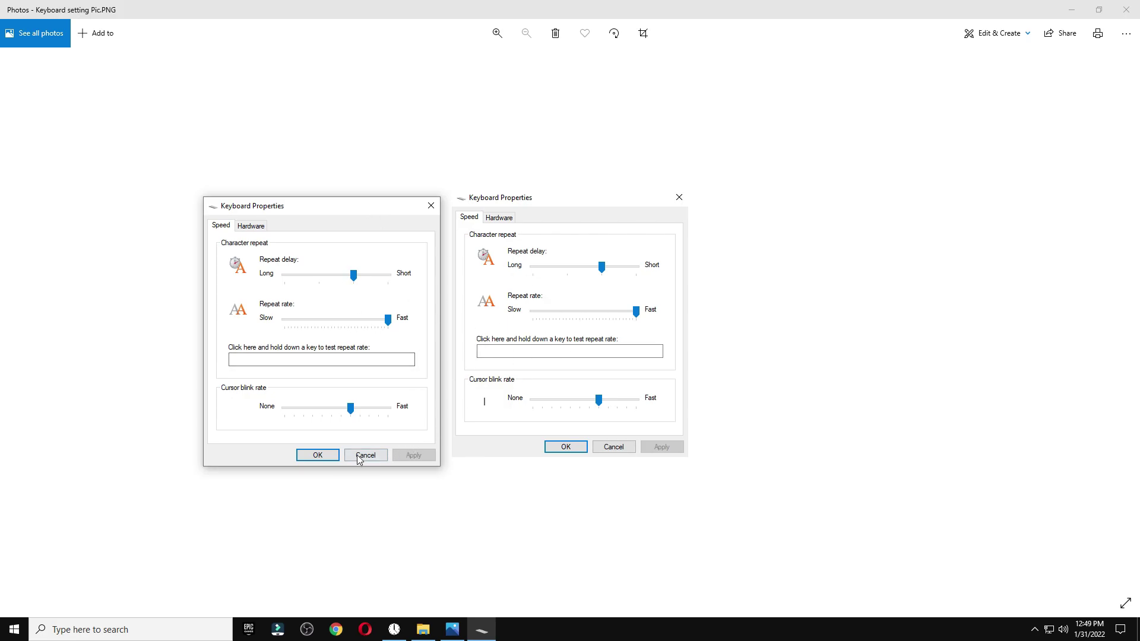
pyautogui.press('Escape')
pyautogui.click(1127, 10)
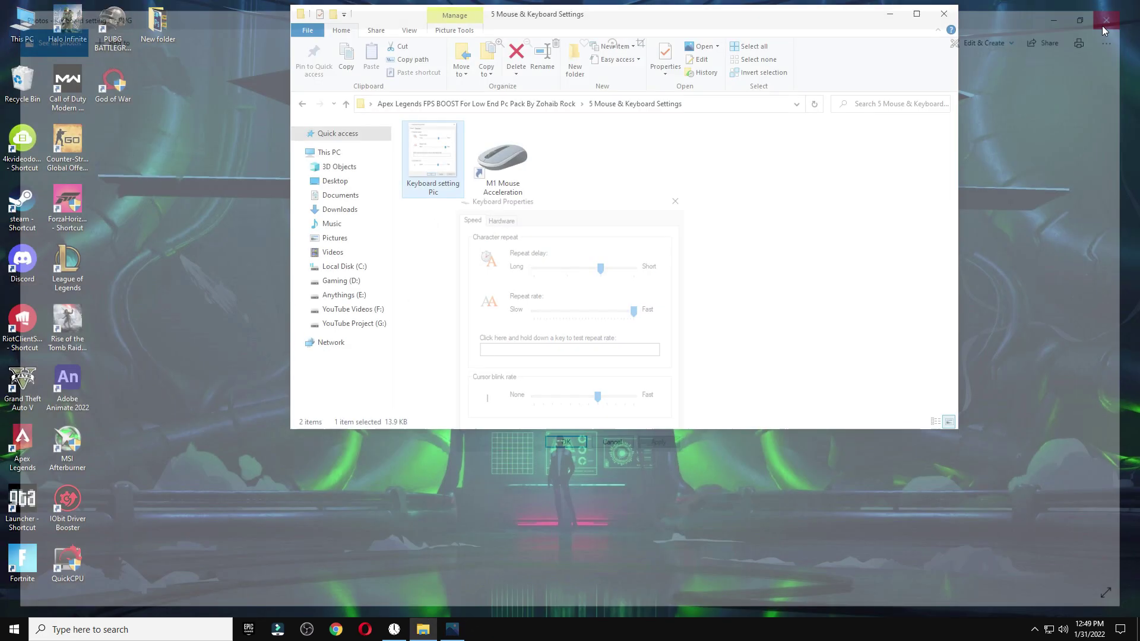
# View both Apex Legends video settings pictures in the "6 Apex Legends Best Settings PICS" folder and close the windows.
pyautogui.click(303, 107)
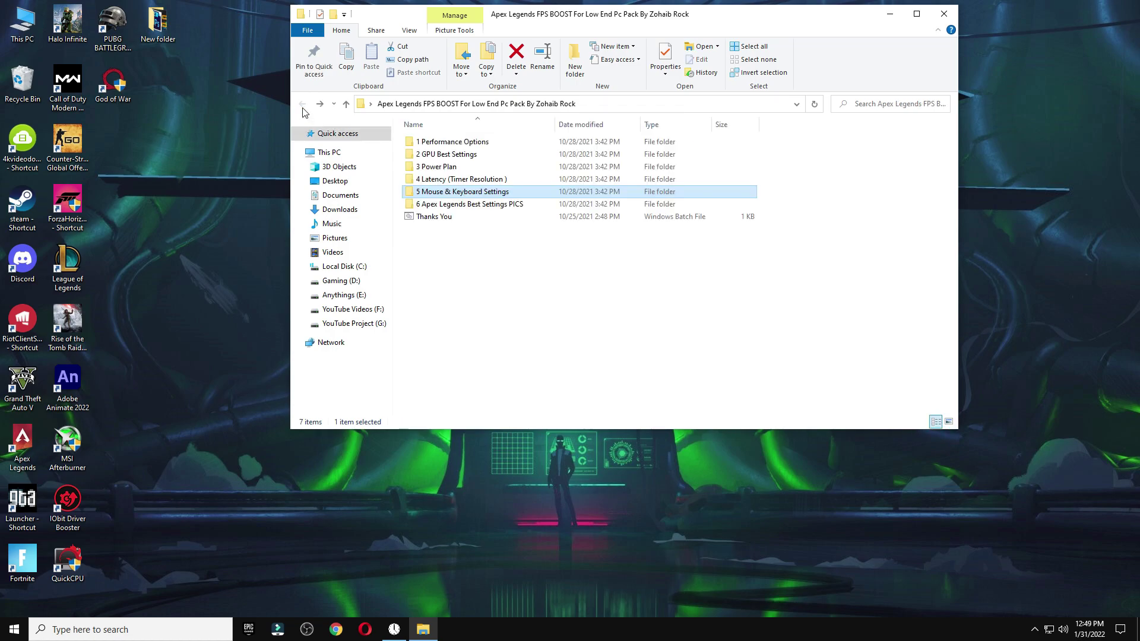
pyautogui.click(458, 205)
pyautogui.doubleClick(458, 205)
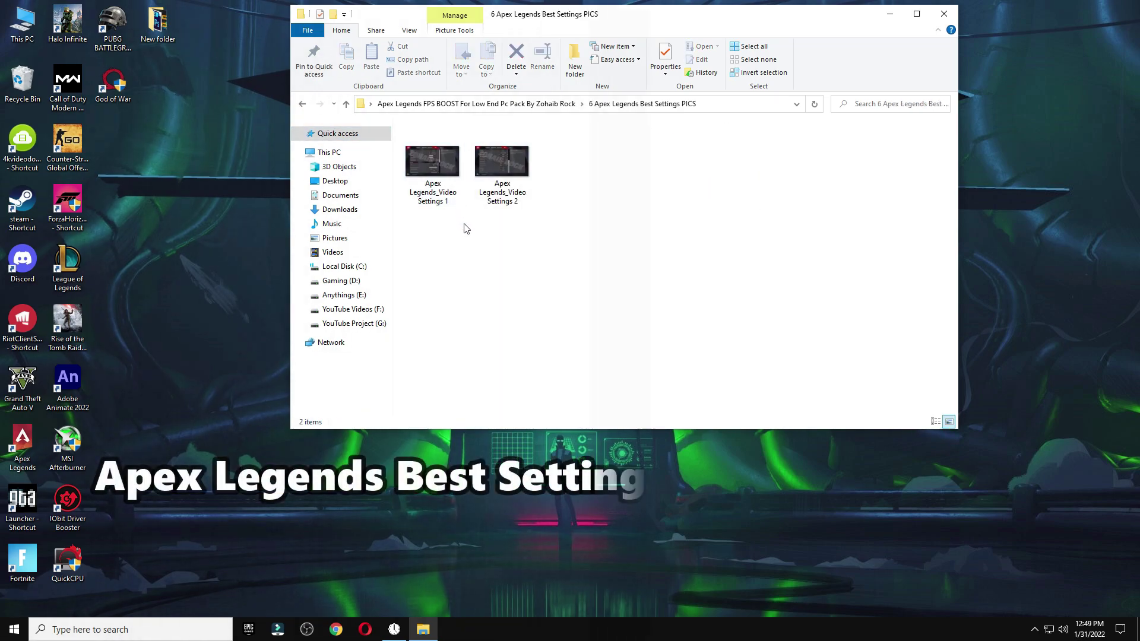
pyautogui.doubleClick(430, 152)
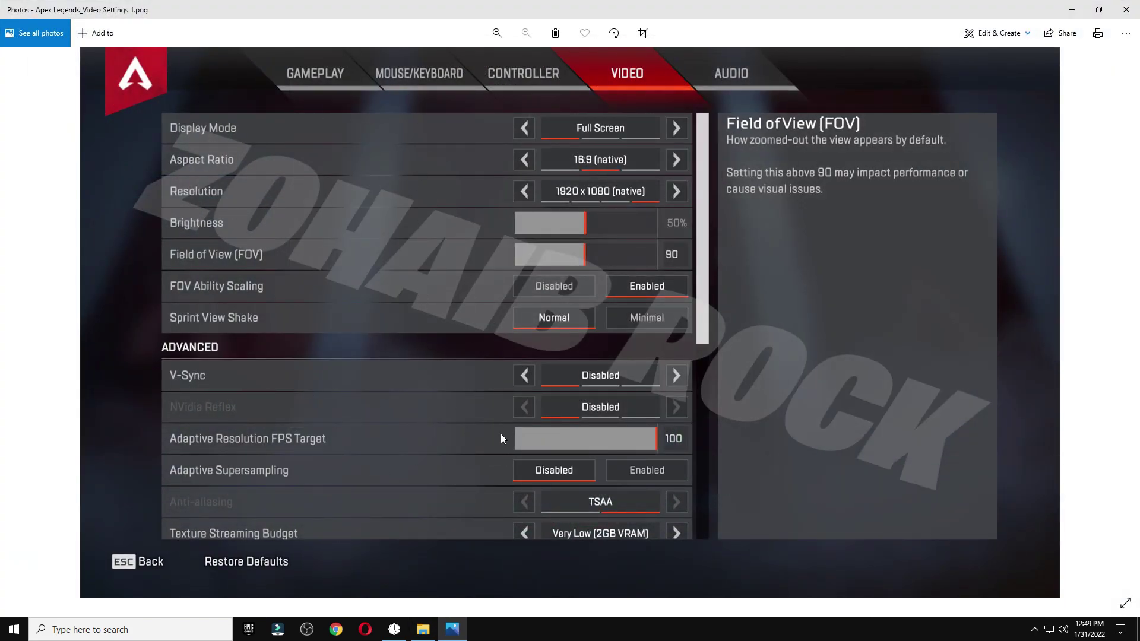
pyautogui.scroll(-1, 501, 434)
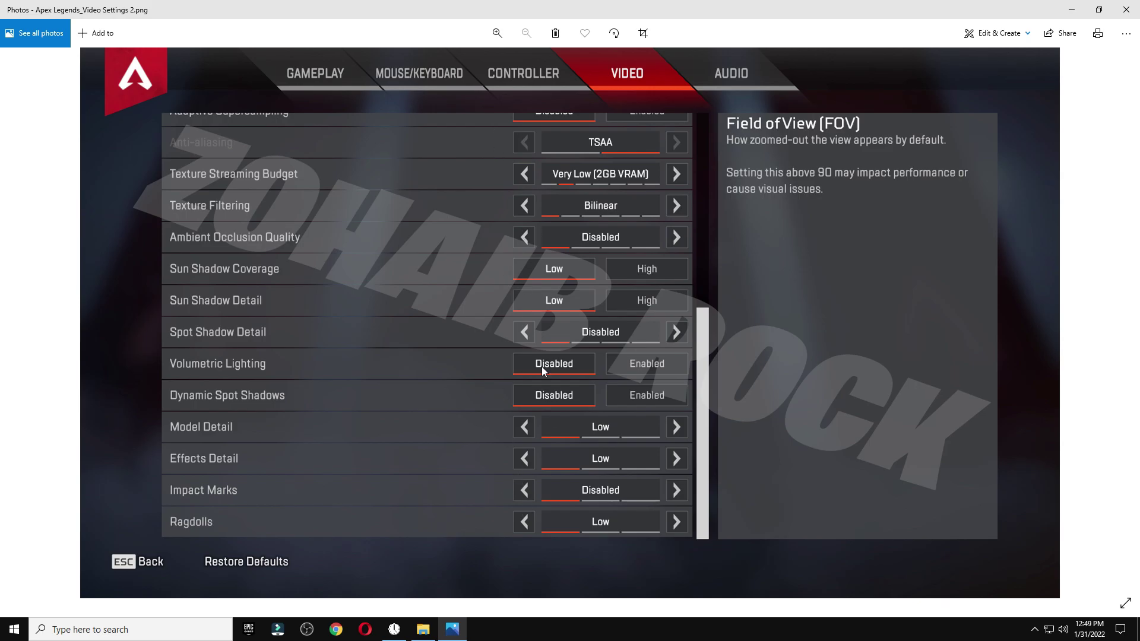
pyautogui.click(1126, 10)
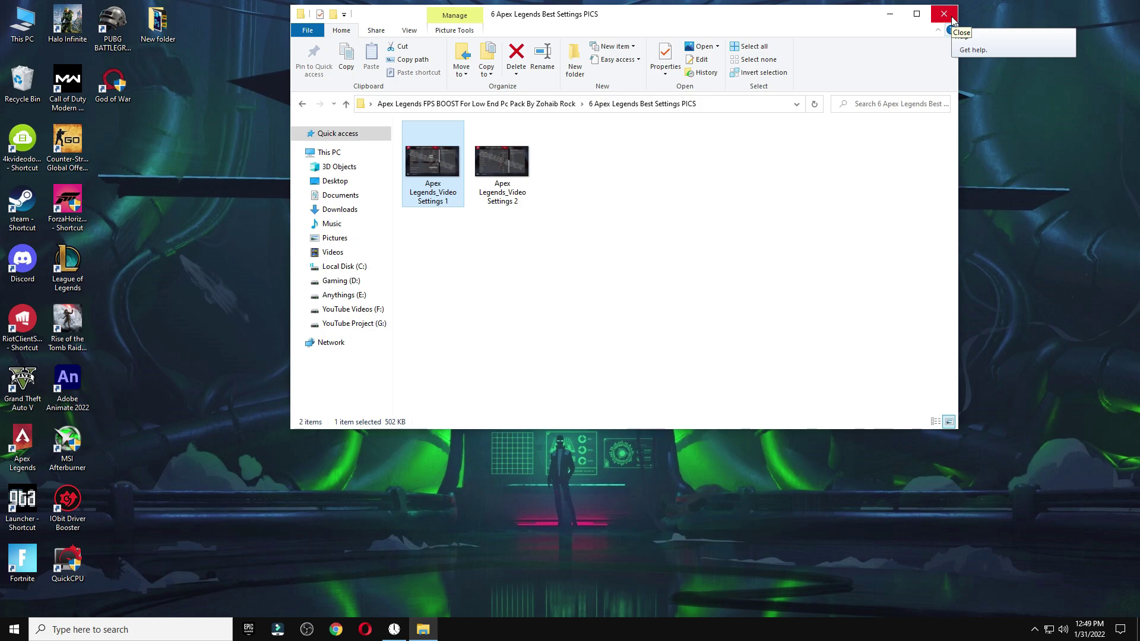
pyautogui.click(952, 19)
# Move the Apex Legends FPS boost pack folder beside the other desktop icons and refresh the desktop.
pyautogui.moveTo(590, 281); pyautogui.dragTo(164, 83)
pyautogui.rightClick(475, 199)
pyautogui.click(493, 240)
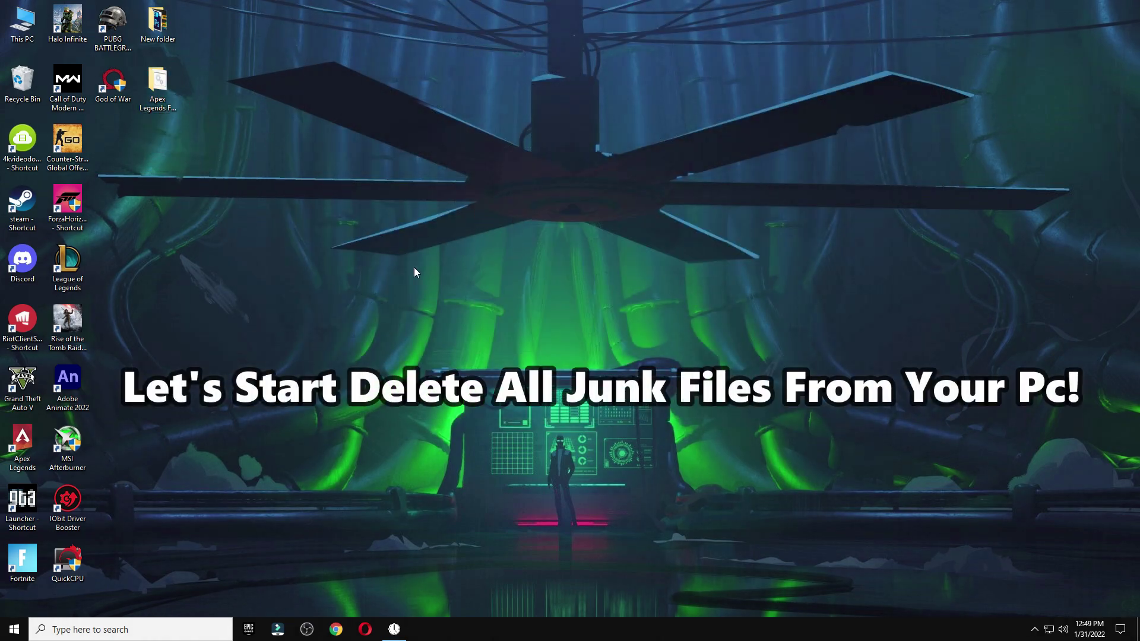
# Search Windows for "run" and use the Run dialog to open the %temp% folder.
pyautogui.click(112, 630)
pyautogui.write('run')
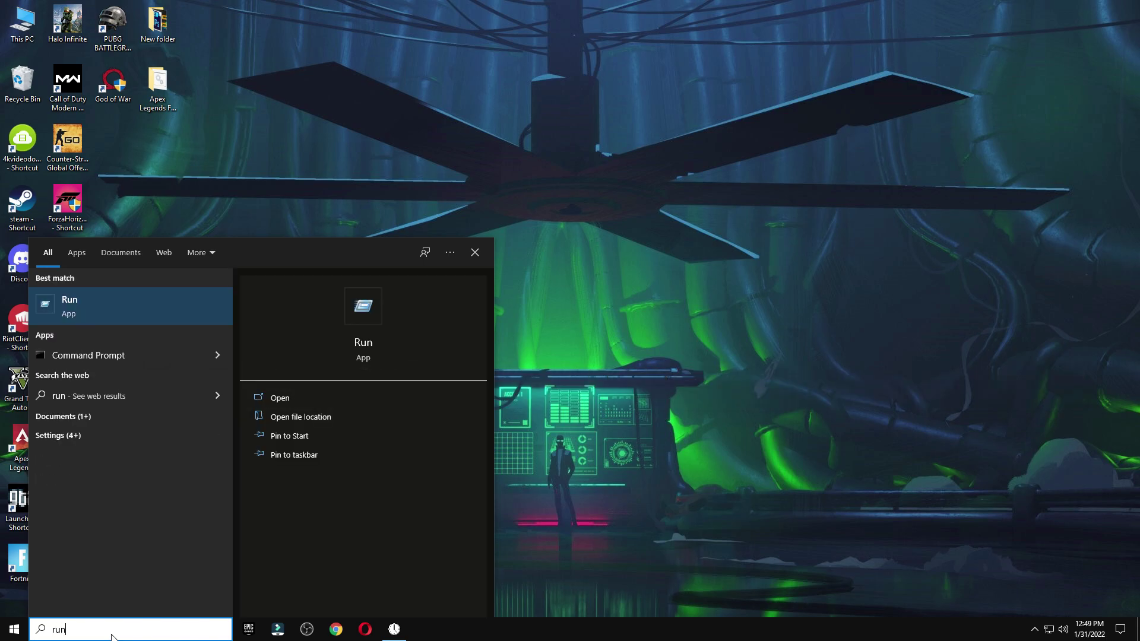
pyautogui.click(88, 309)
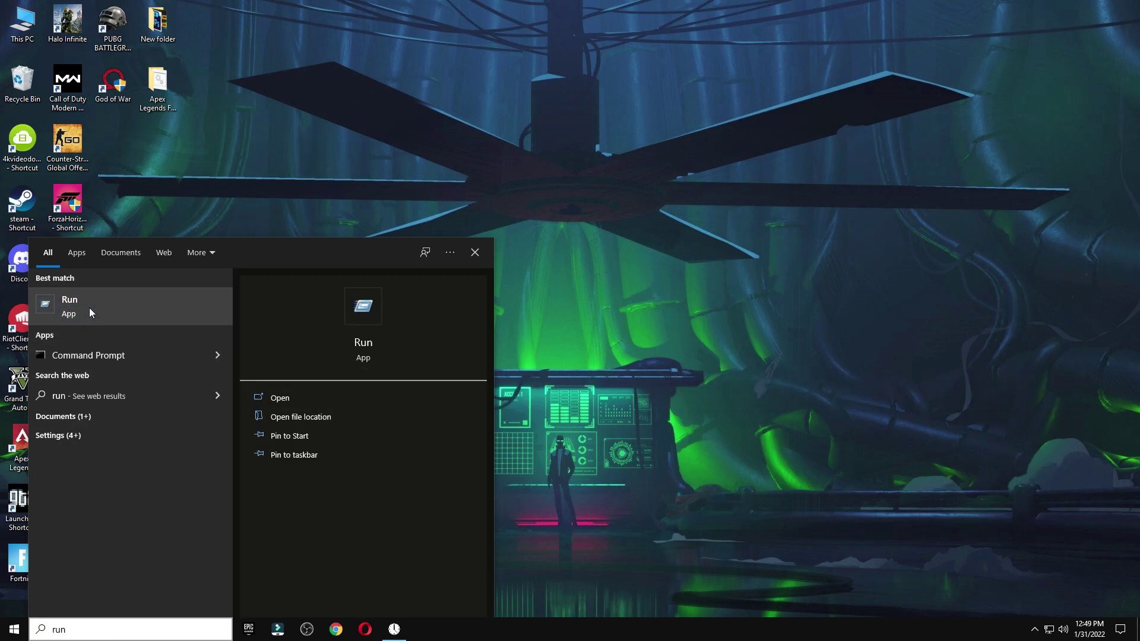
pyautogui.moveTo(142, 504); pyautogui.dragTo(573, 255)
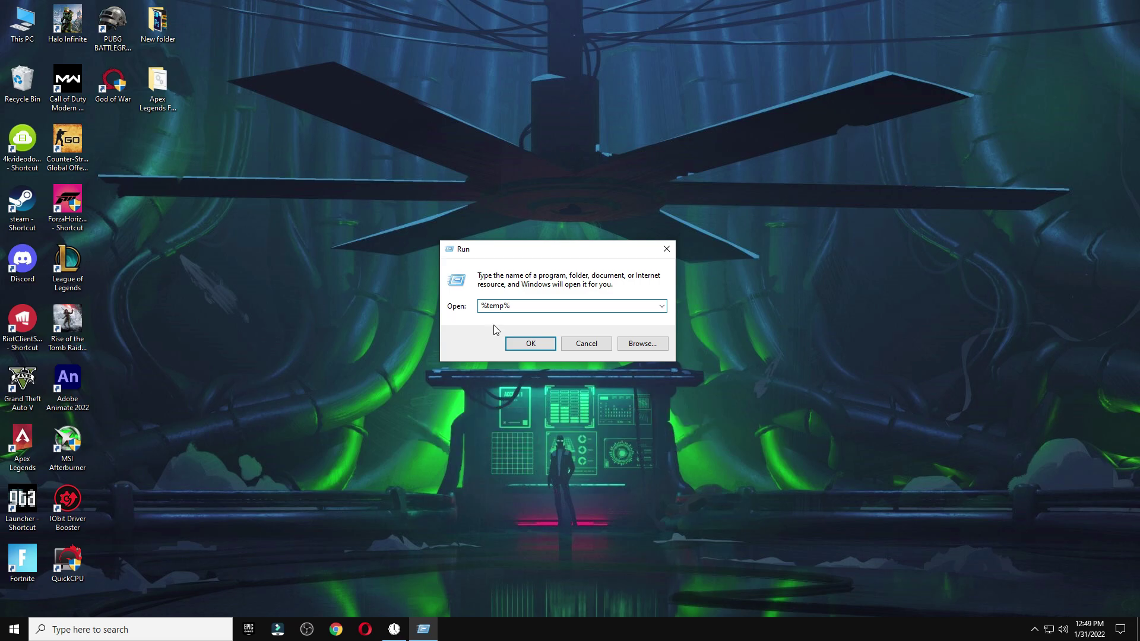
pyautogui.click(545, 345)
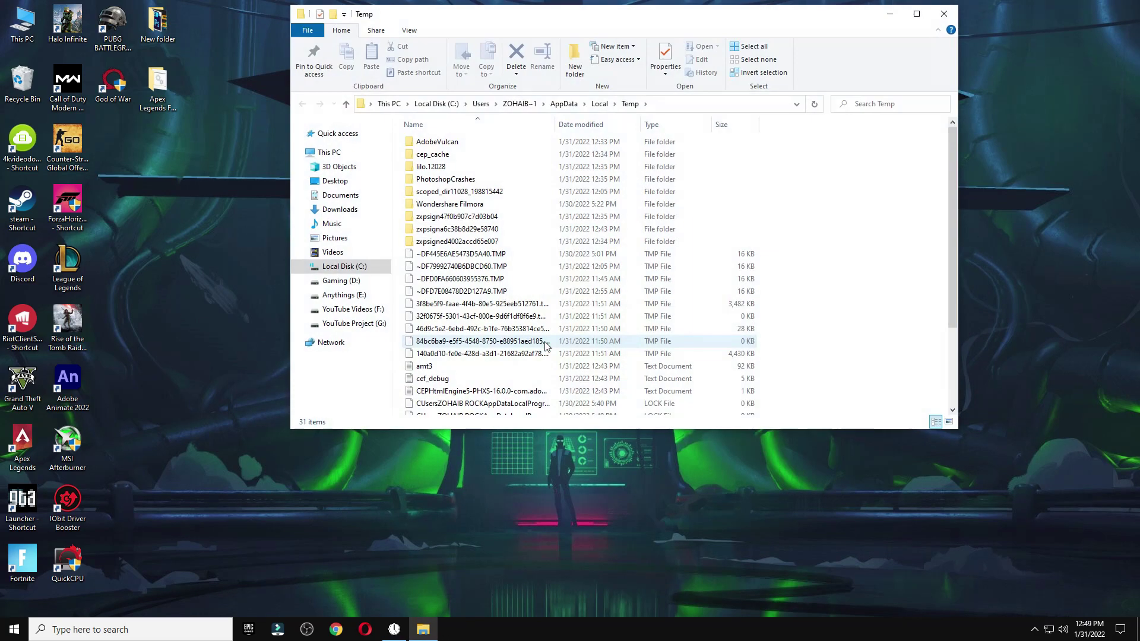
# Delete all files in the Temp folder, skip the ones in use and close the folder.
pyautogui.click(457, 232)
pyautogui.hotkey('ctrl', 'a')
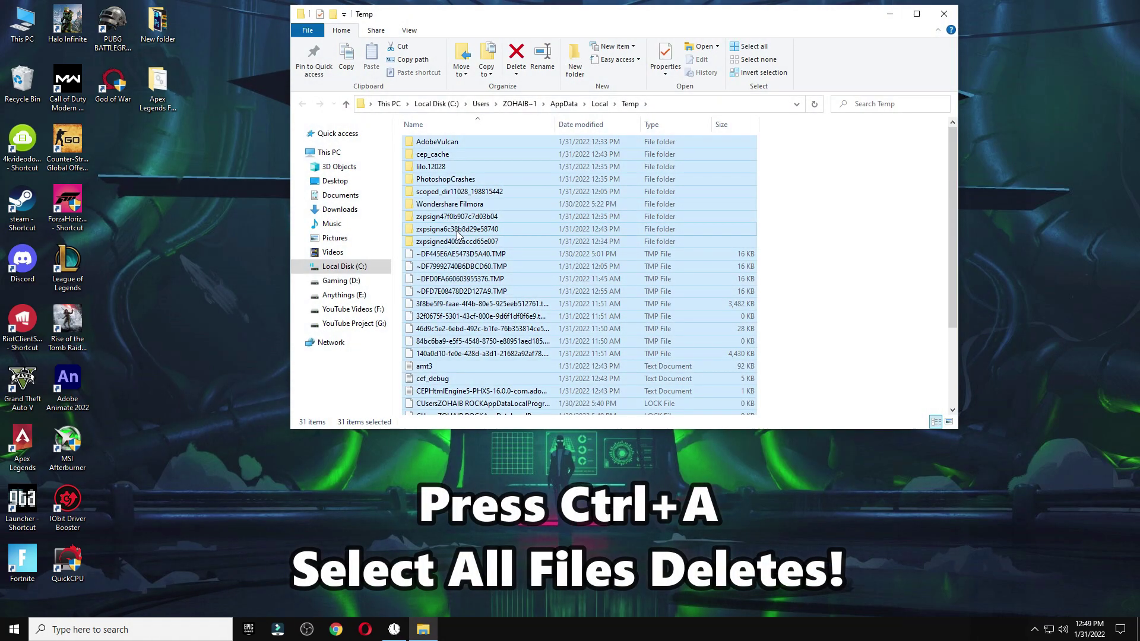
pyautogui.rightClick(456, 231)
pyautogui.click(503, 420)
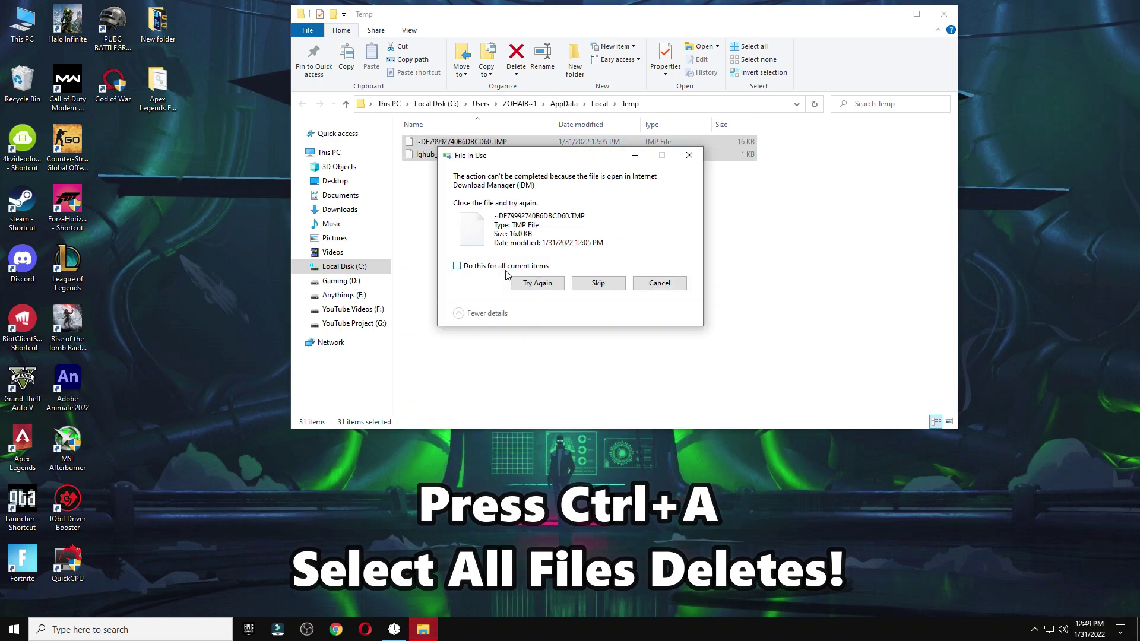
pyautogui.click(605, 289)
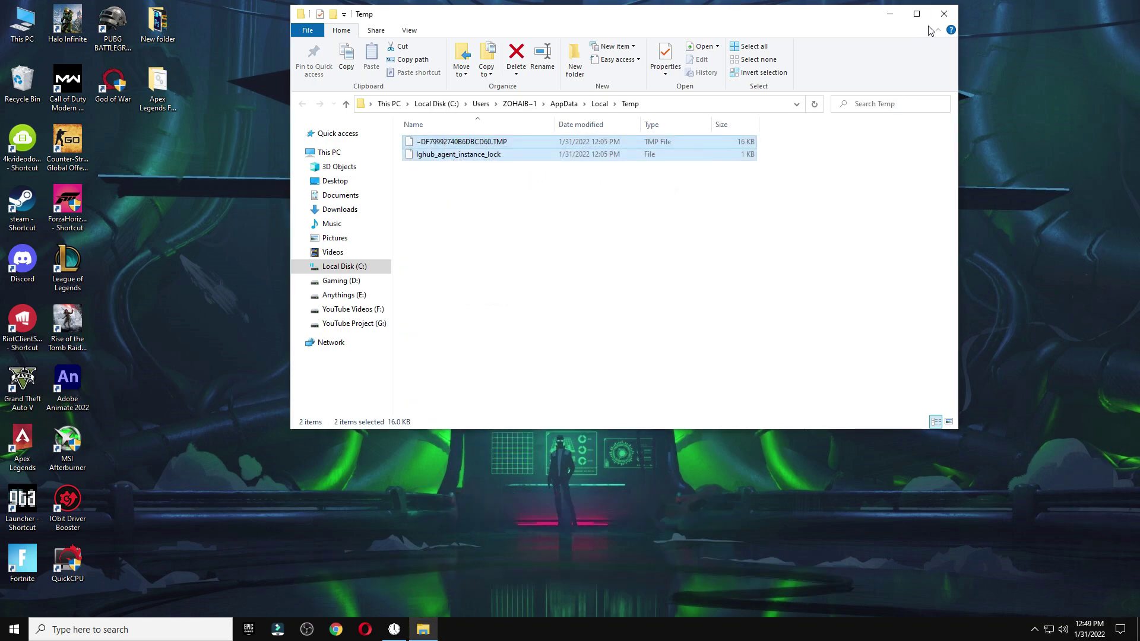
pyautogui.click(945, 13)
# Open the prefetch folder through the Run dialog and grant permission to access it.
pyautogui.click(187, 624)
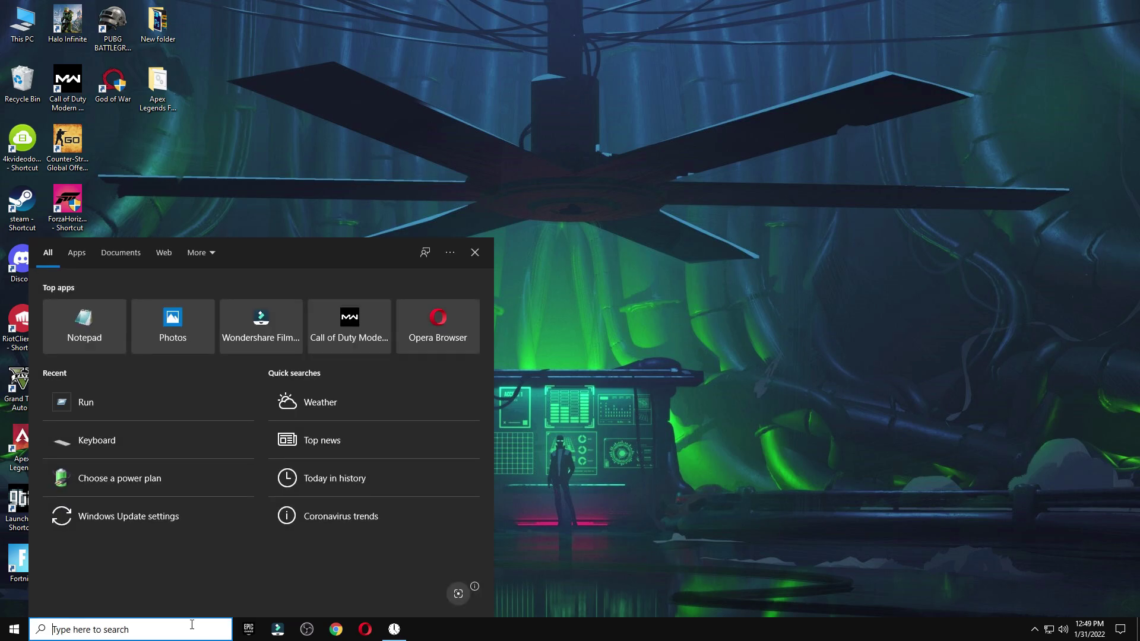
pyautogui.write('run')
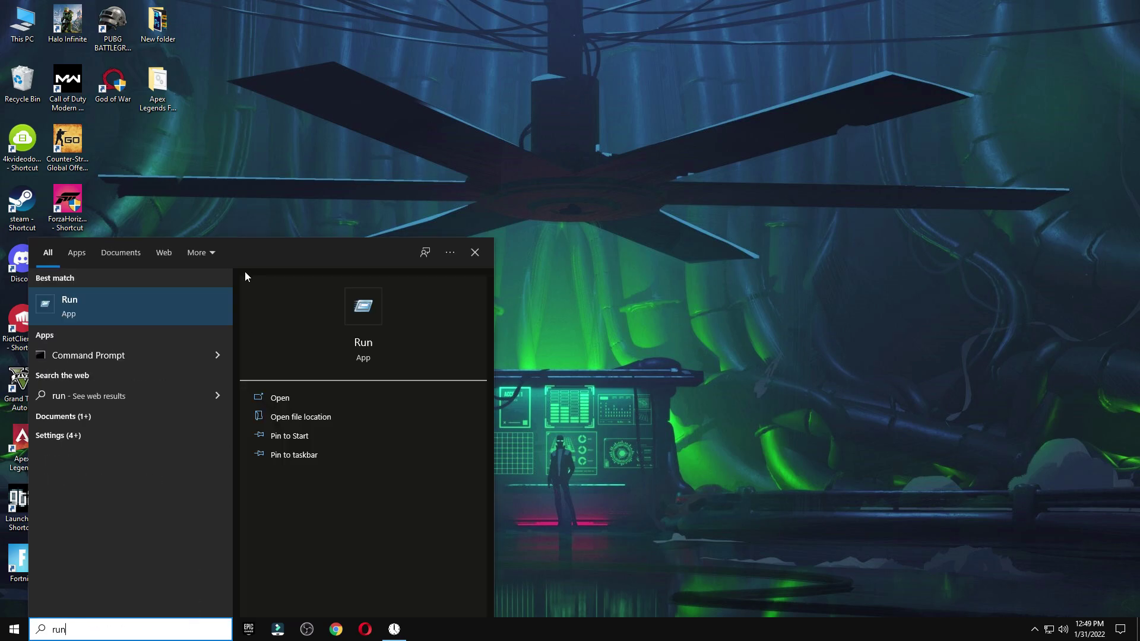
pyautogui.click(121, 311)
pyautogui.moveTo(130, 508); pyautogui.dragTo(565, 253)
pyautogui.write('prefetch')
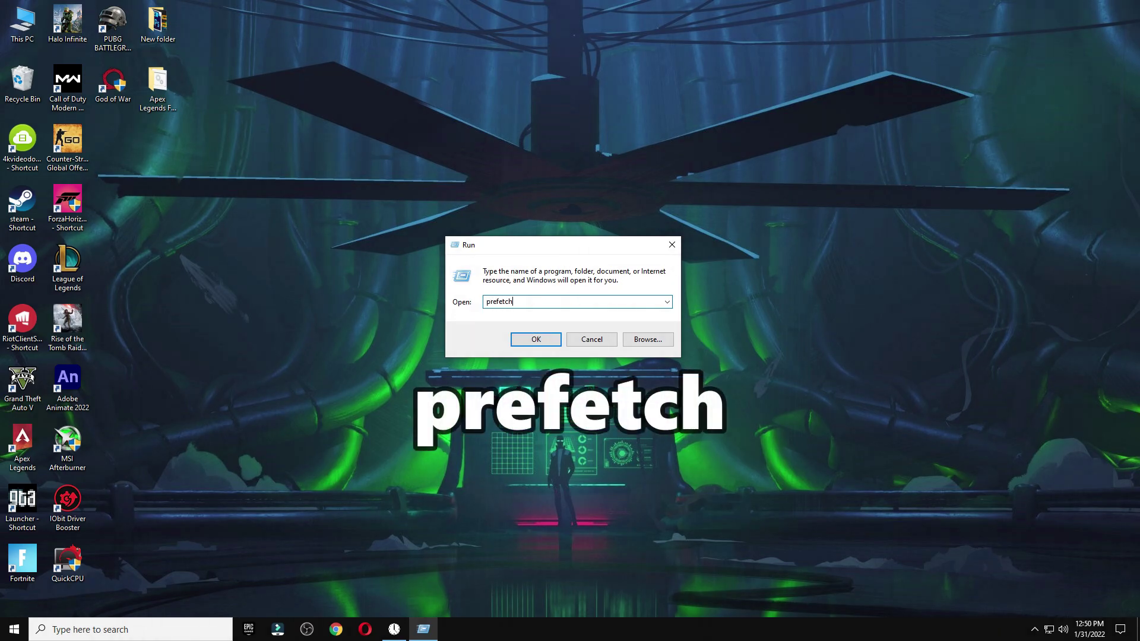
pyautogui.click(534, 340)
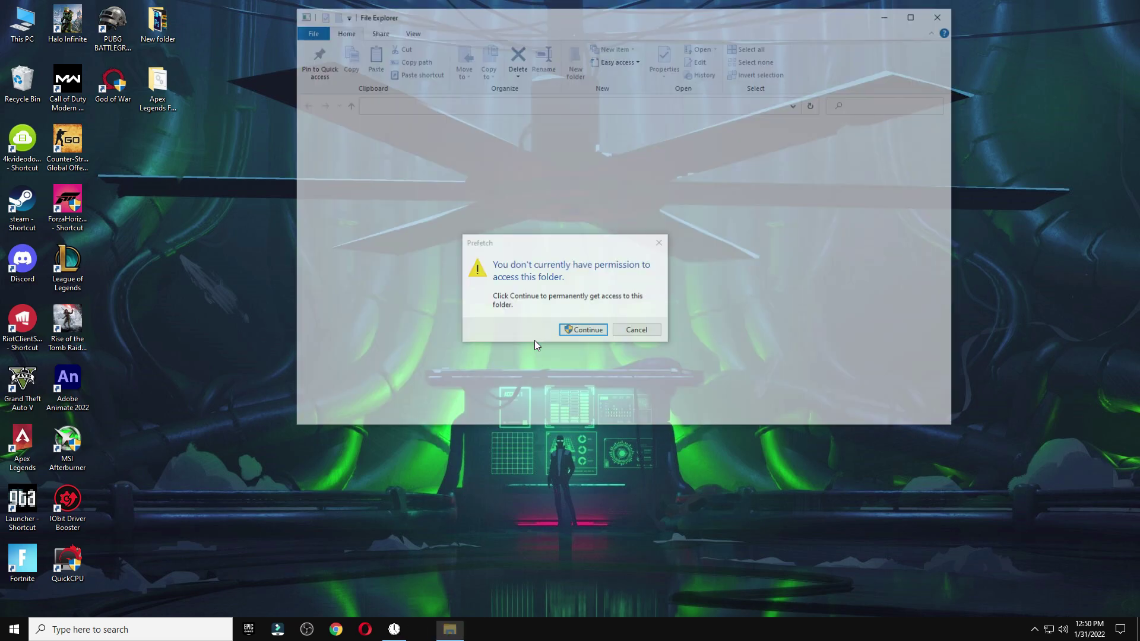
pyautogui.click(583, 331)
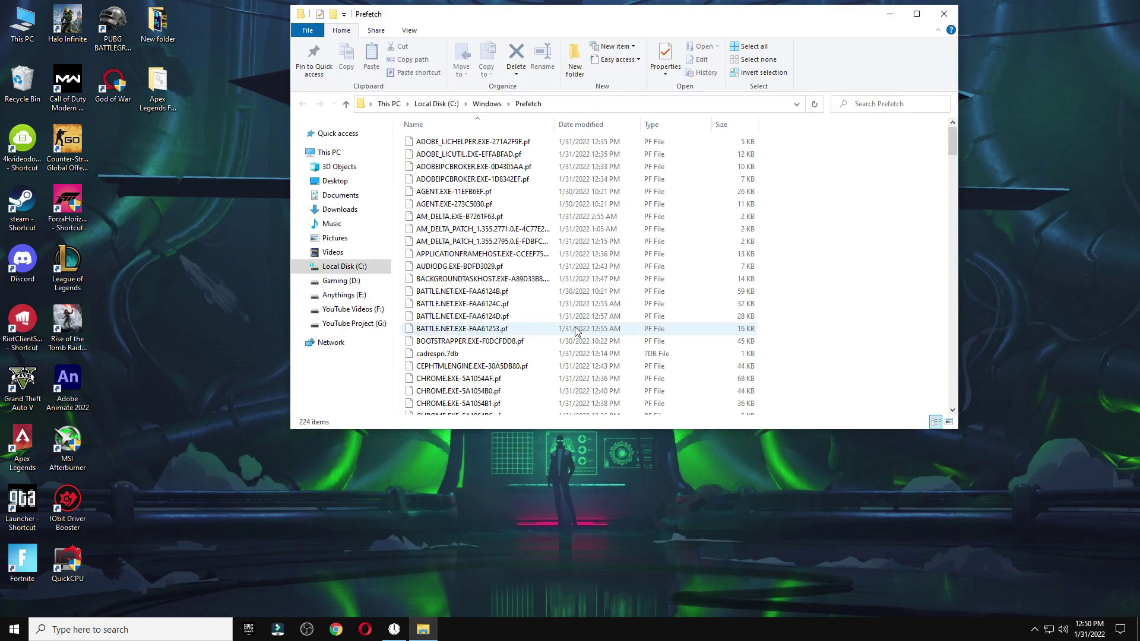
# Delete all files in the Prefetch folder and close the folder.
pyautogui.hotkey('ctrl', 'a')
pyautogui.rightClick(440, 217)
pyautogui.click(484, 367)
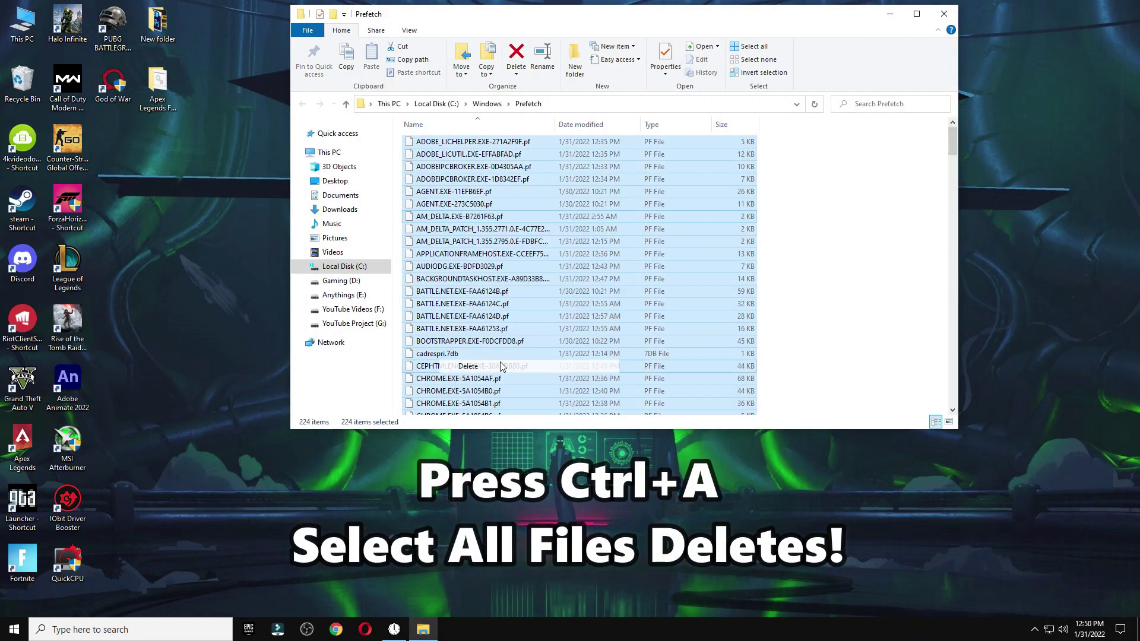
pyautogui.click(585, 278)
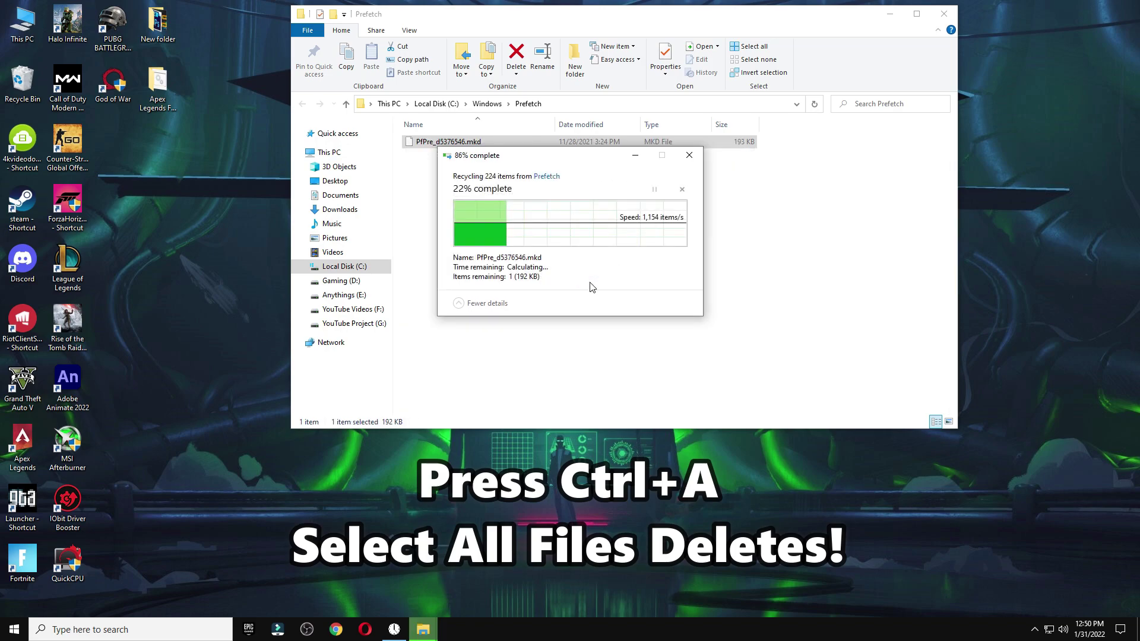
pyautogui.click(935, 26)
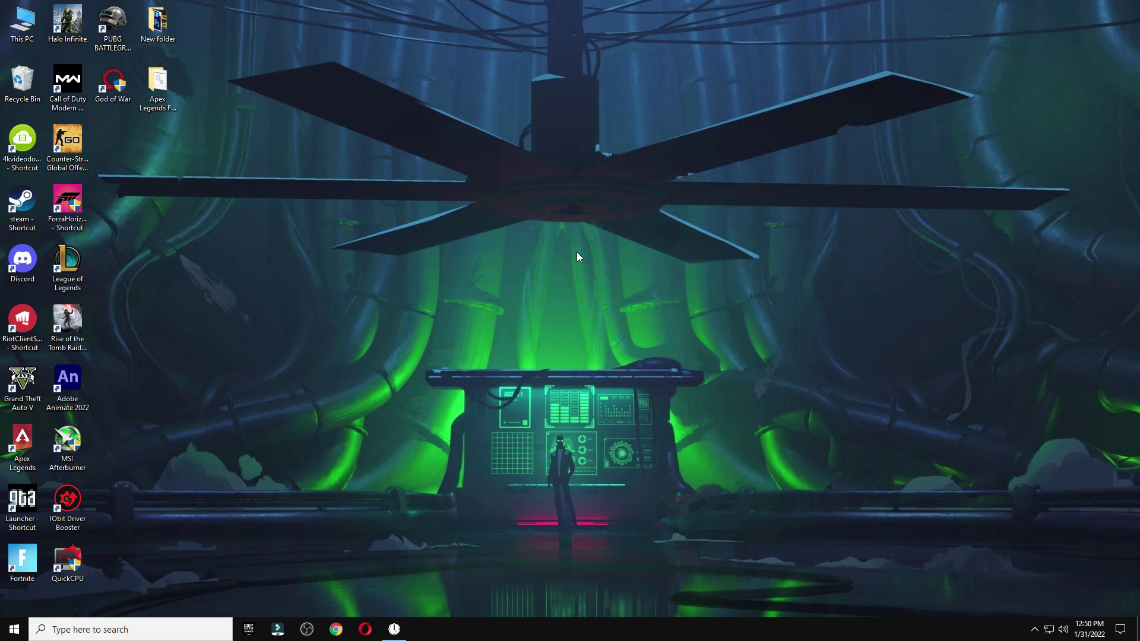
# Empty the Recycle Bin and confirm the permanent deletion of its items.
pyautogui.rightClick(26, 87)
pyautogui.click(51, 101)
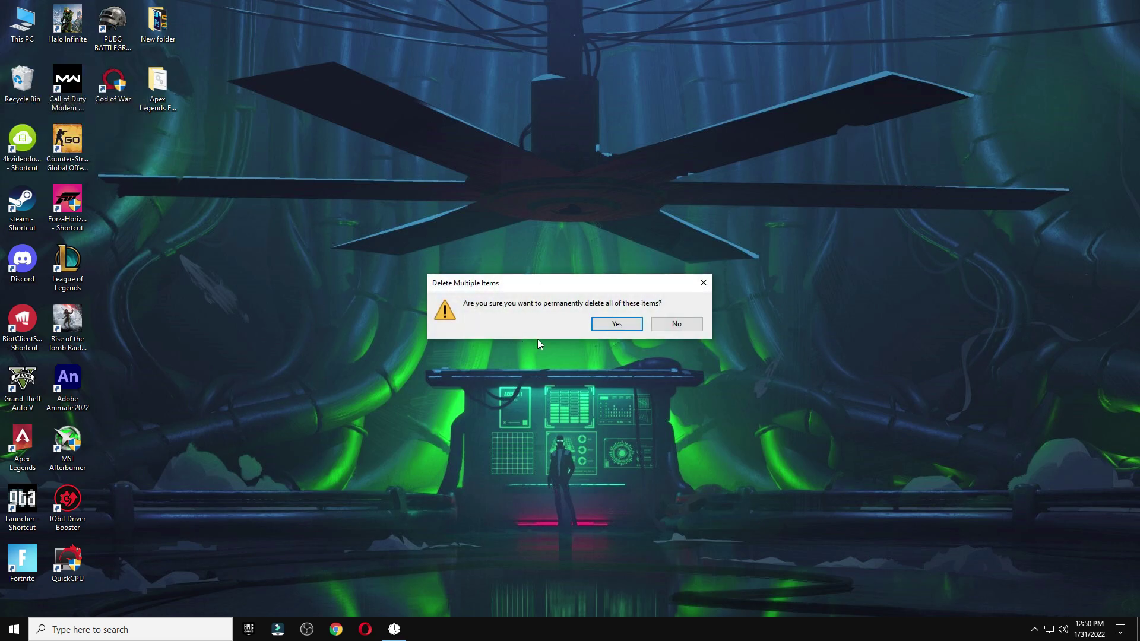
pyautogui.click(601, 329)
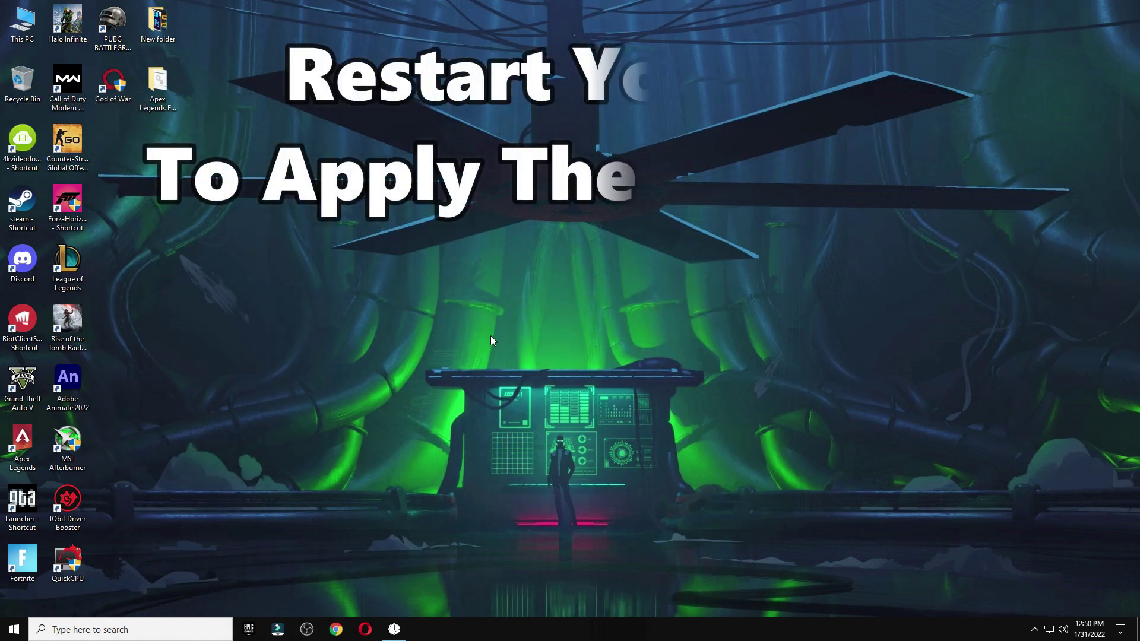
# Restart the PC to apply the changes.
pyautogui.click(14, 629)
pyautogui.click(14, 603)
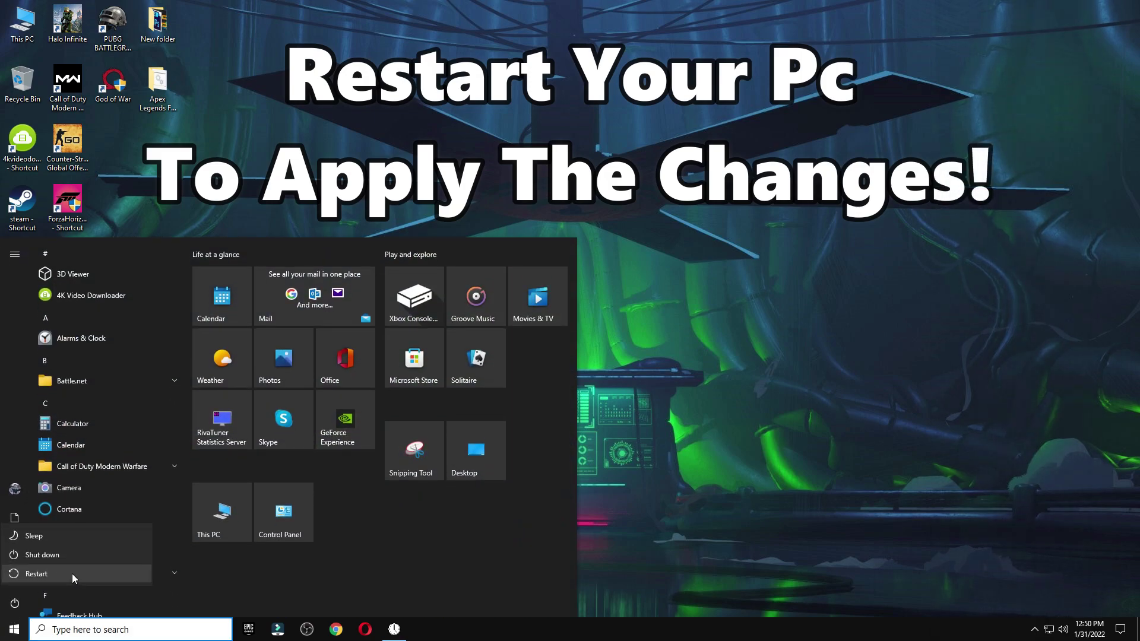